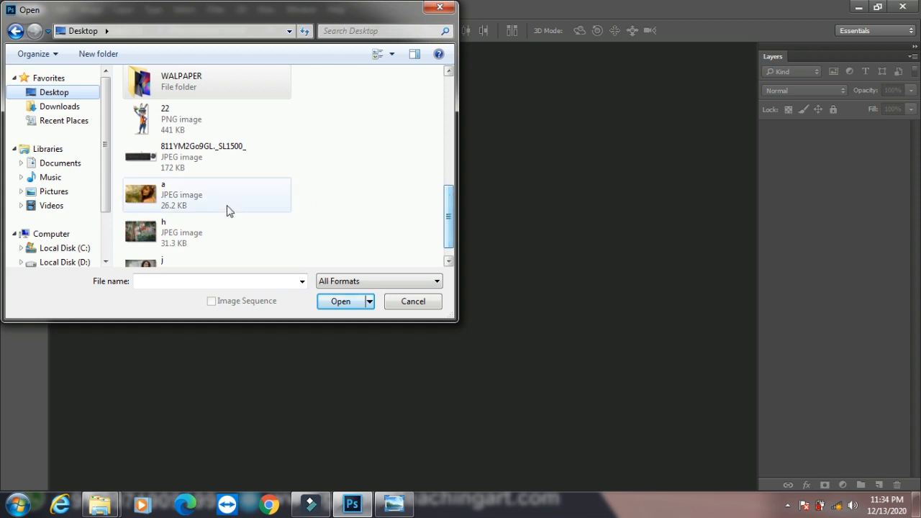
Open the JPEG image named a from the Desktop and inspect the woman's face up close.
click(164, 190)
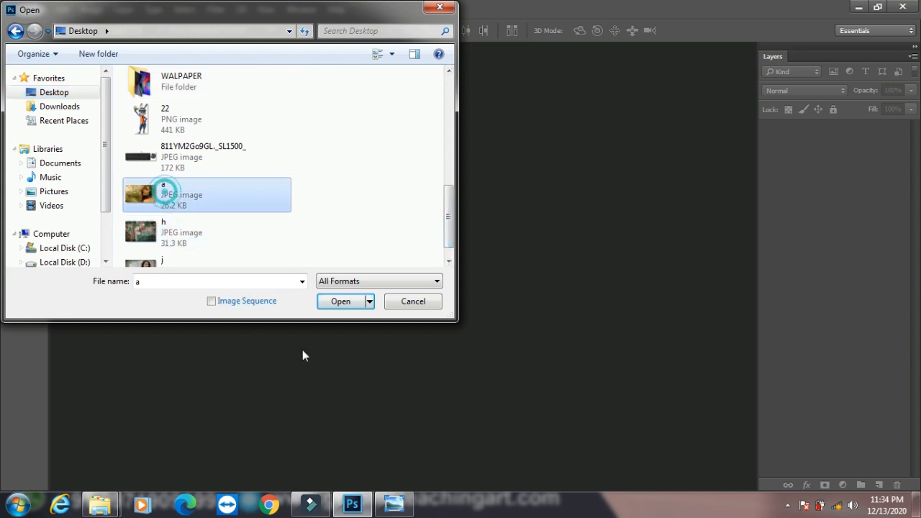
click(339, 301)
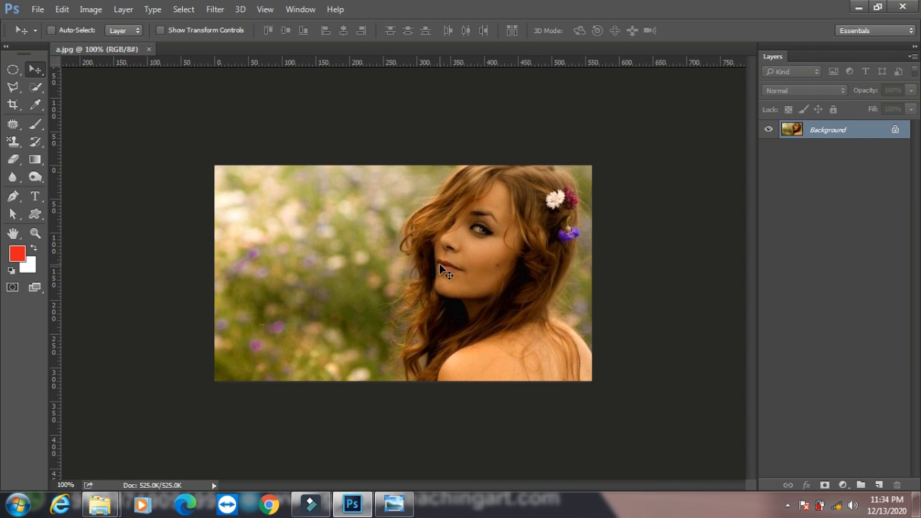
key(ctrl+plus)
key(ctrl+plus)
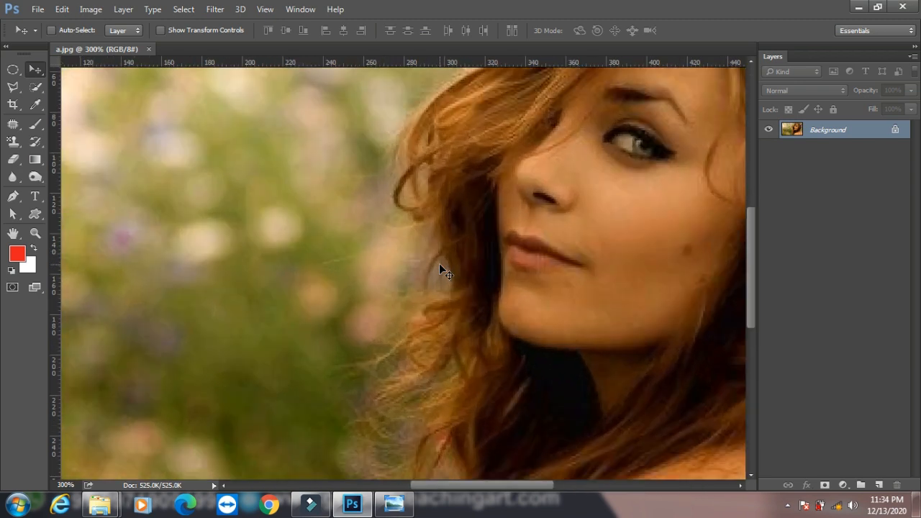
key(ctrl+minus)
key(ctrl+minus)
key(ctrl+minus)
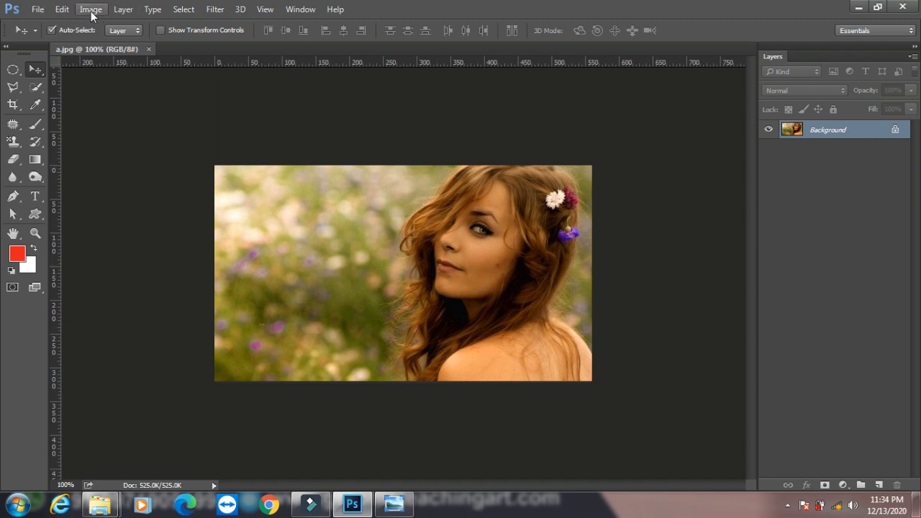
Open the Image Size settings for the photo.
click(38, 9)
mouse_move(126, 309)
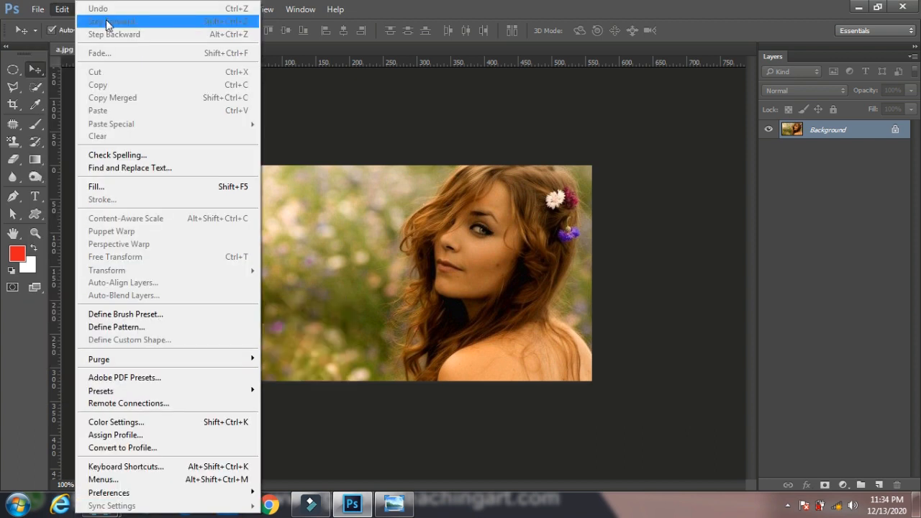
click(61, 9)
click(90, 9)
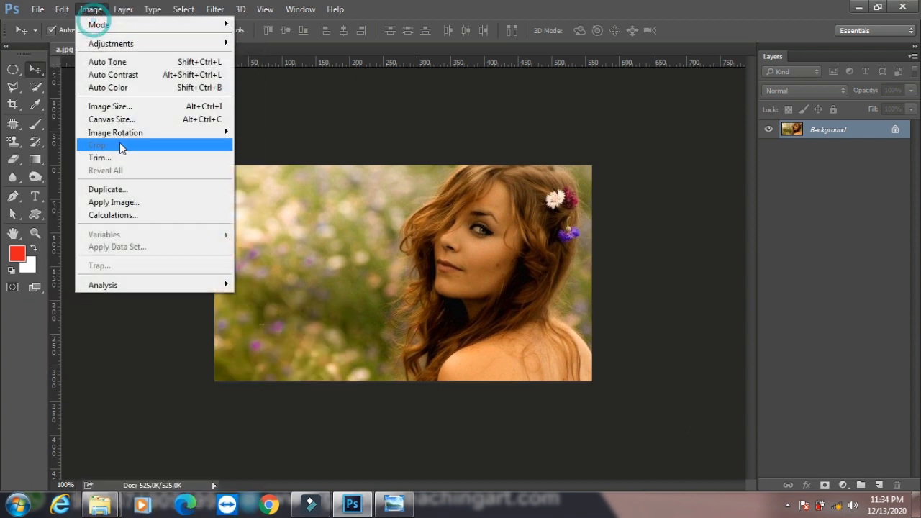
click(129, 108)
Examine the preset sizes, the width-height link, the dimension and resolution values, and the available width units.
click(572, 160)
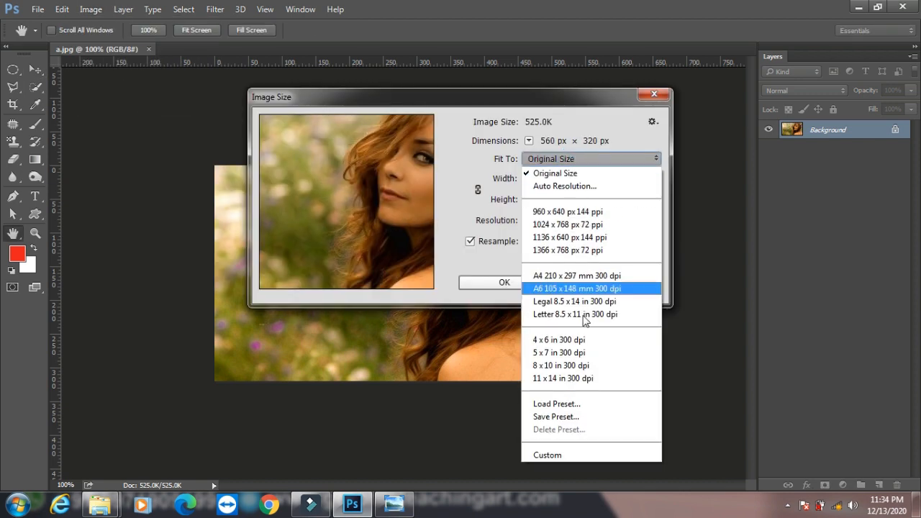
click(586, 157)
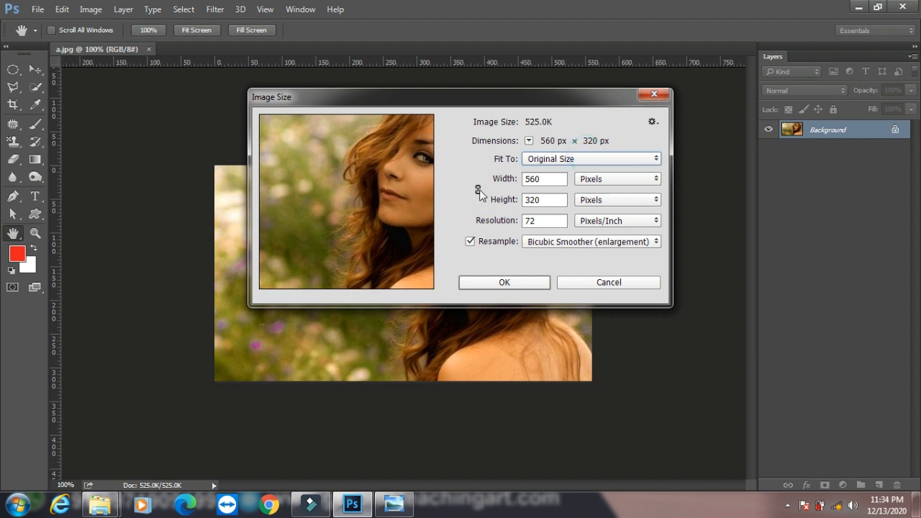
click(478, 190)
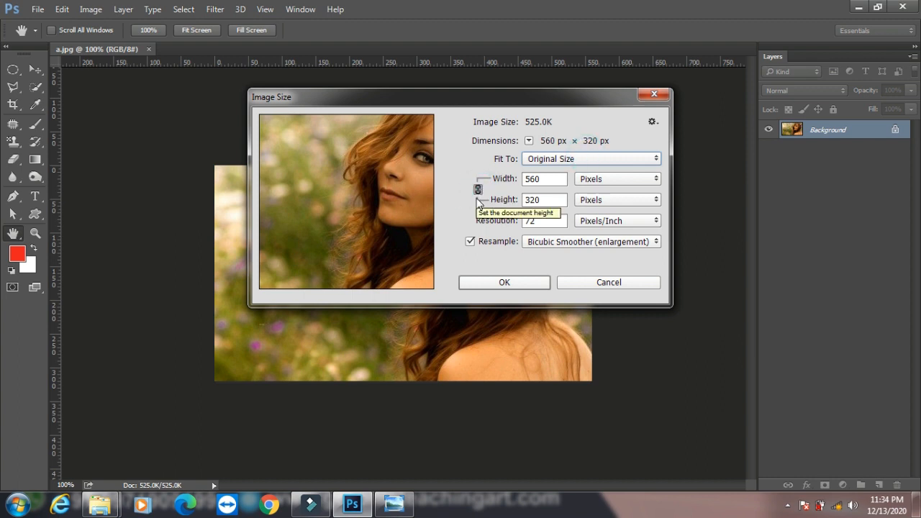
click(478, 190)
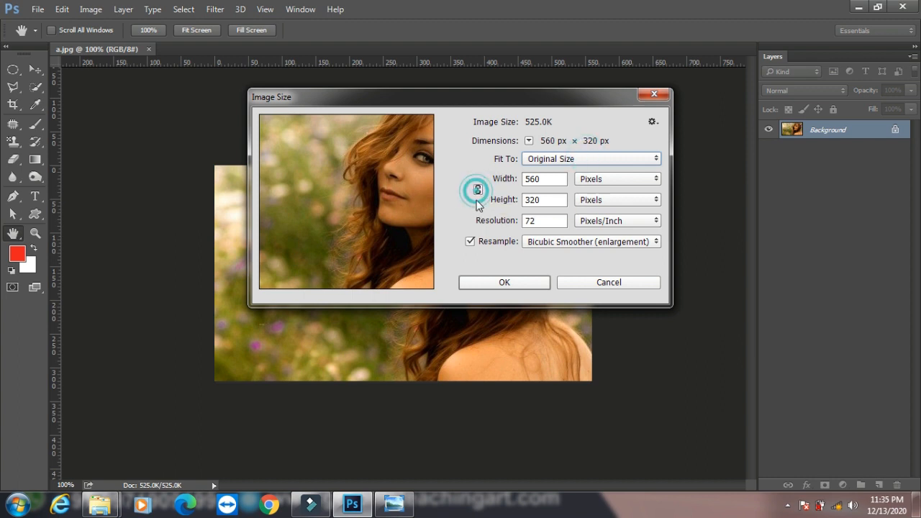
double_click(539, 179)
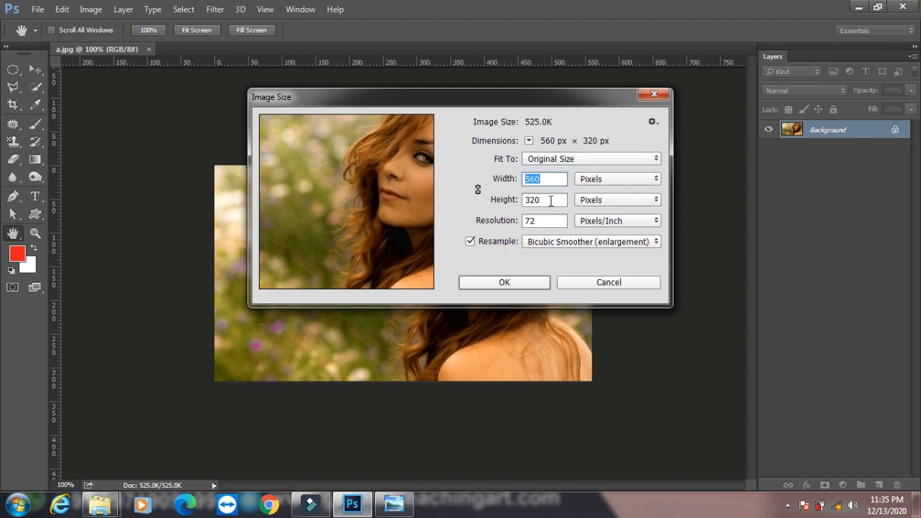
click(537, 220)
double_click(536, 221)
click(617, 179)
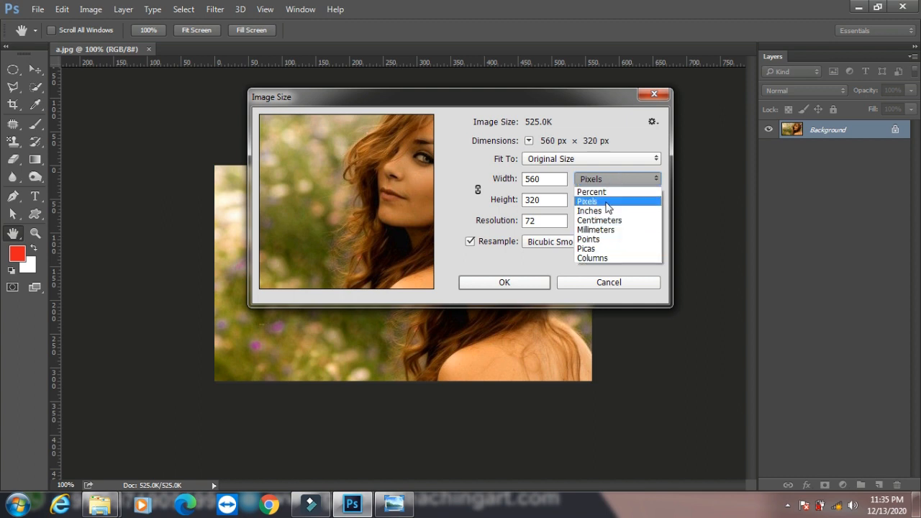
click(616, 180)
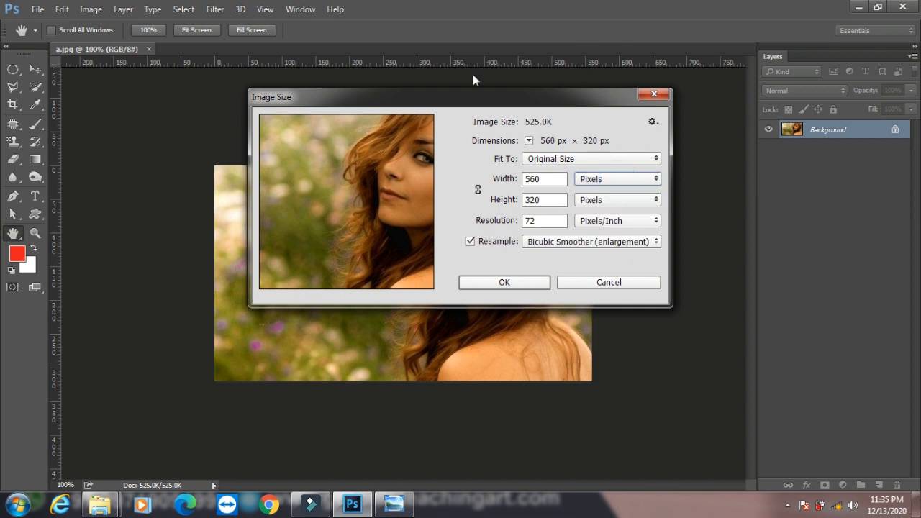
Link width and height to keep proportions and set the image width to 800 pixels.
click(477, 188)
double_click(549, 180)
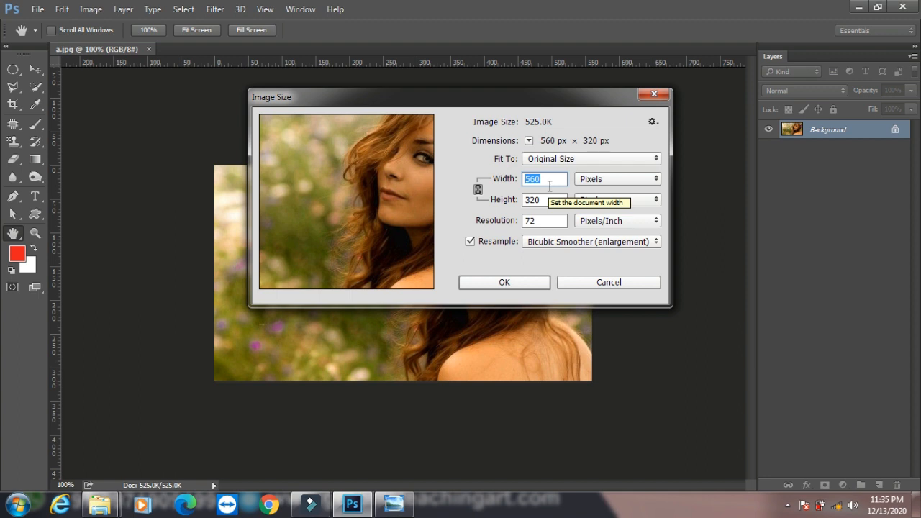
text(800)
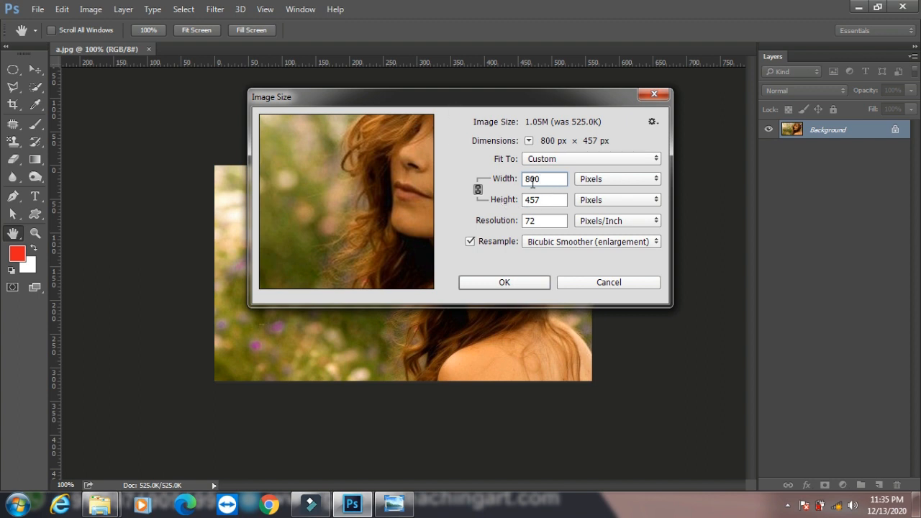
Unlink width and height and set the resolution to 300 pixels/inch.
click(477, 189)
double_click(540, 220)
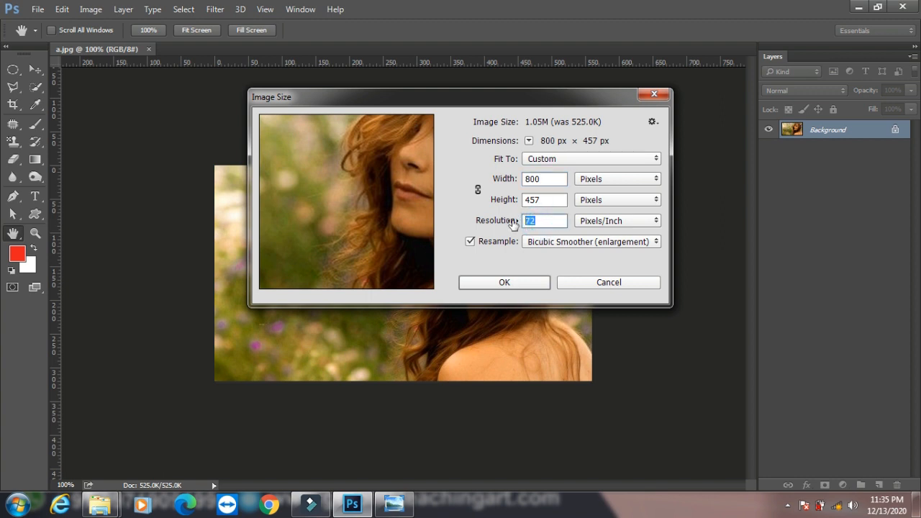
text(300)
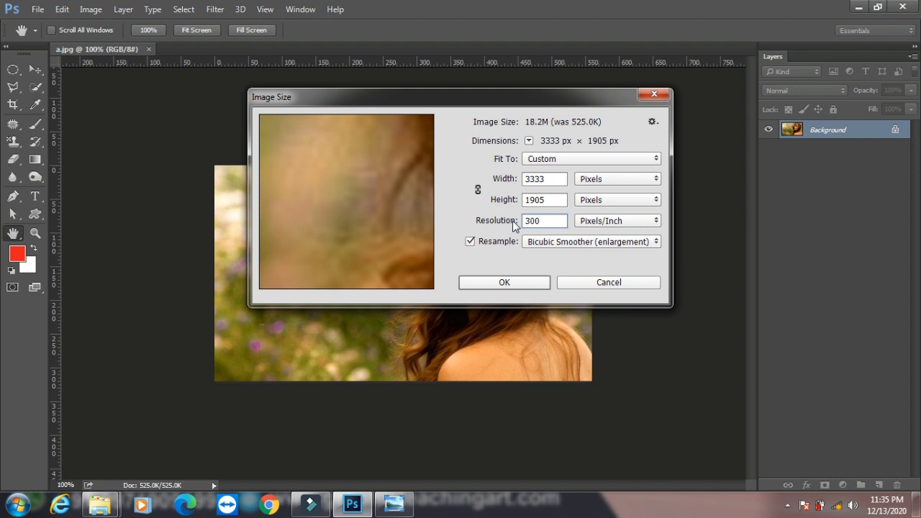
Try the Automatic, Preserve Details (enlargement) and Bicubic Smoother (enlargement) resampling methods, comparing the hair in the preview.
click(560, 241)
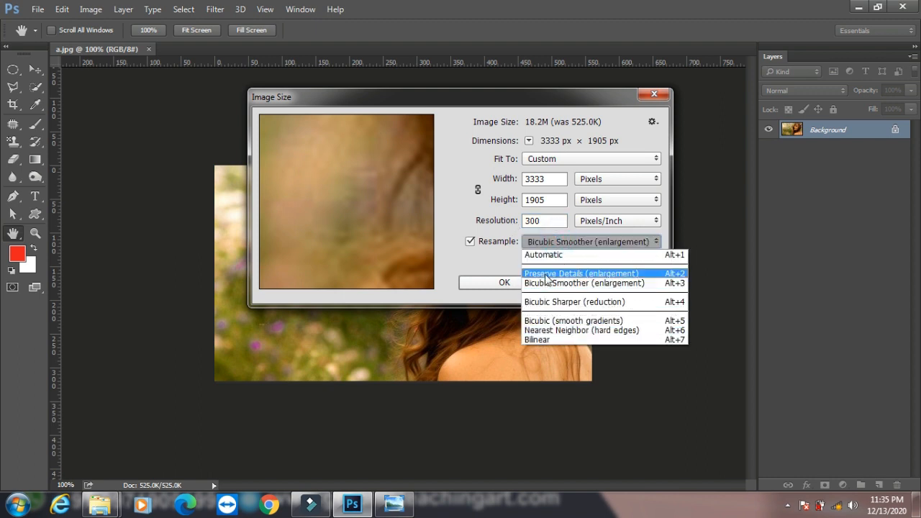
click(546, 256)
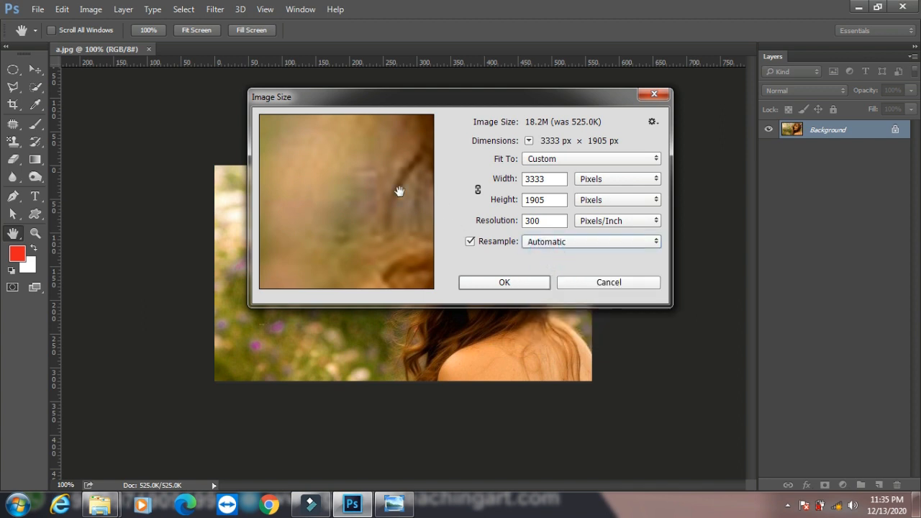
drag(399, 190, 341, 195)
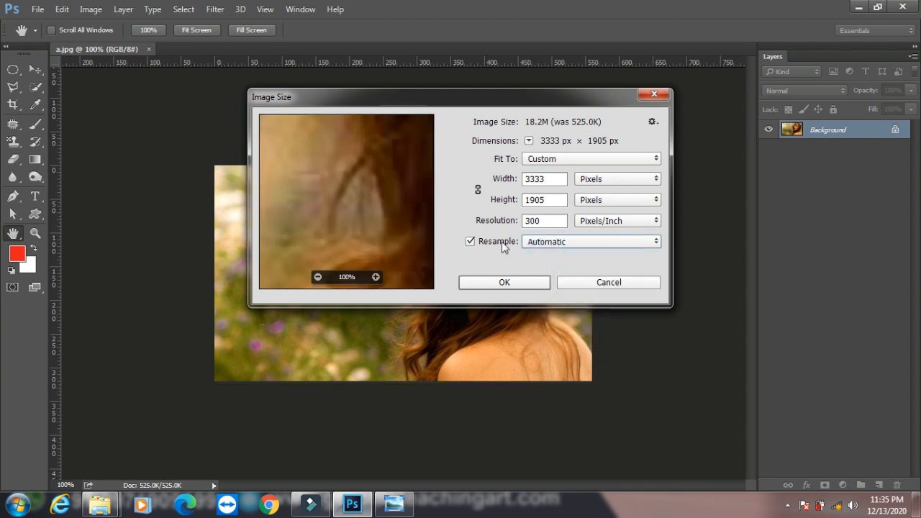
click(544, 244)
click(547, 271)
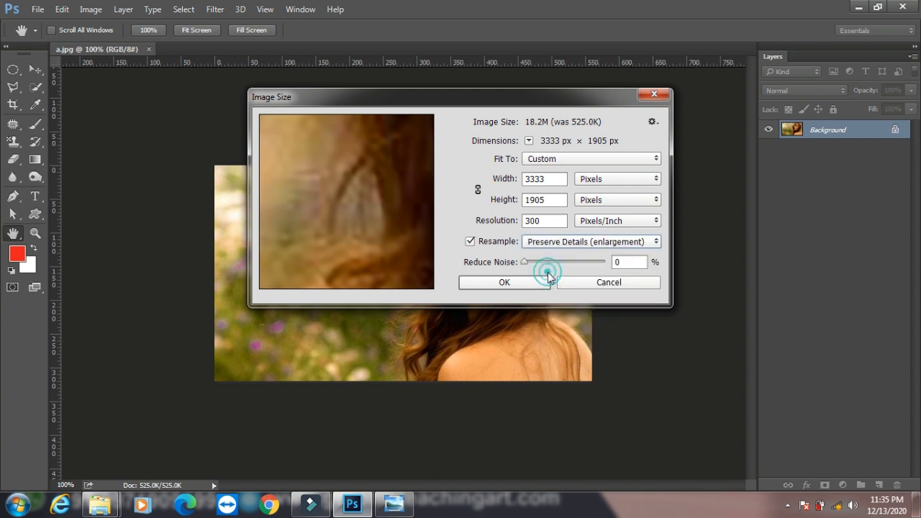
click(548, 243)
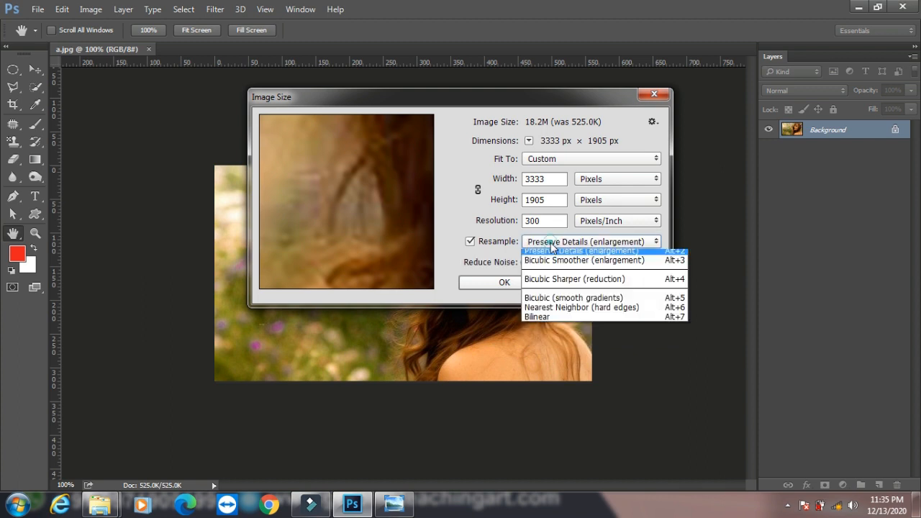
click(554, 282)
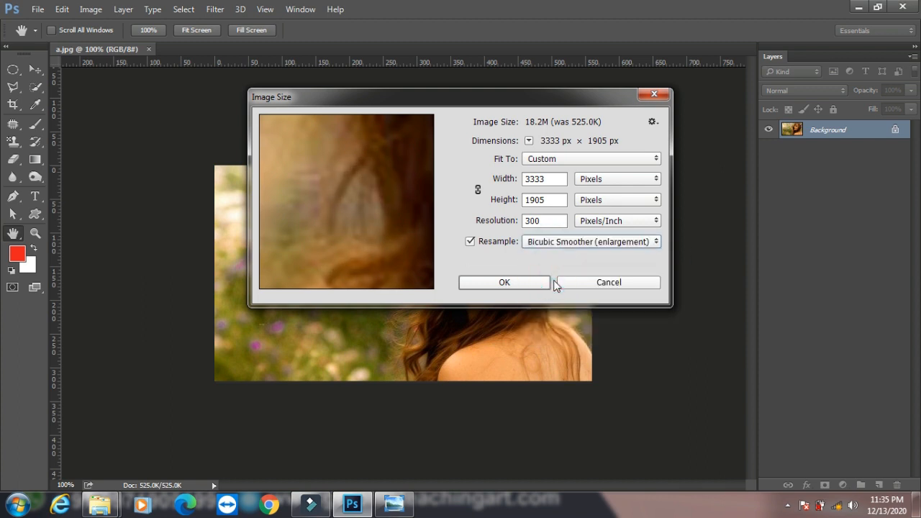
Try the Bicubic Sharper (reduction), Bicubic (smooth gradients), Nearest Neighbor (hard edges) and Bilinear resampling methods on the preview.
click(554, 243)
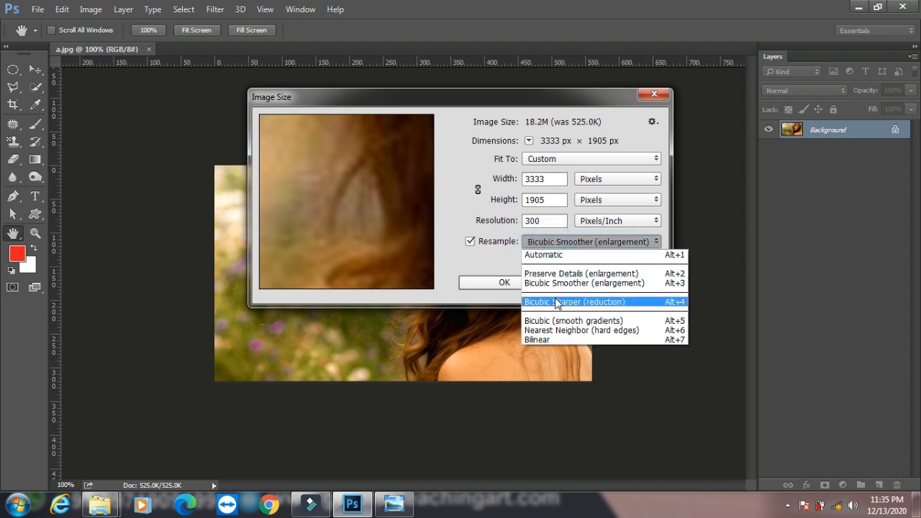
click(554, 299)
click(553, 244)
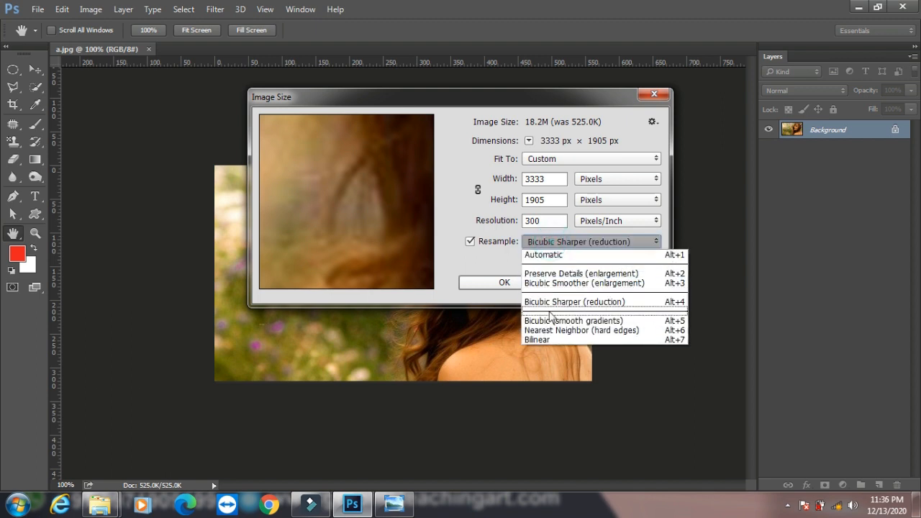
click(548, 319)
click(544, 244)
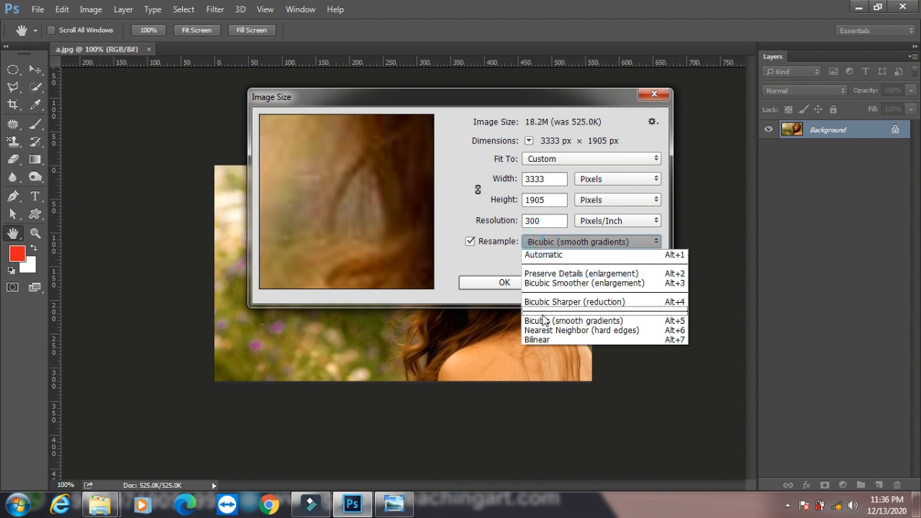
click(541, 330)
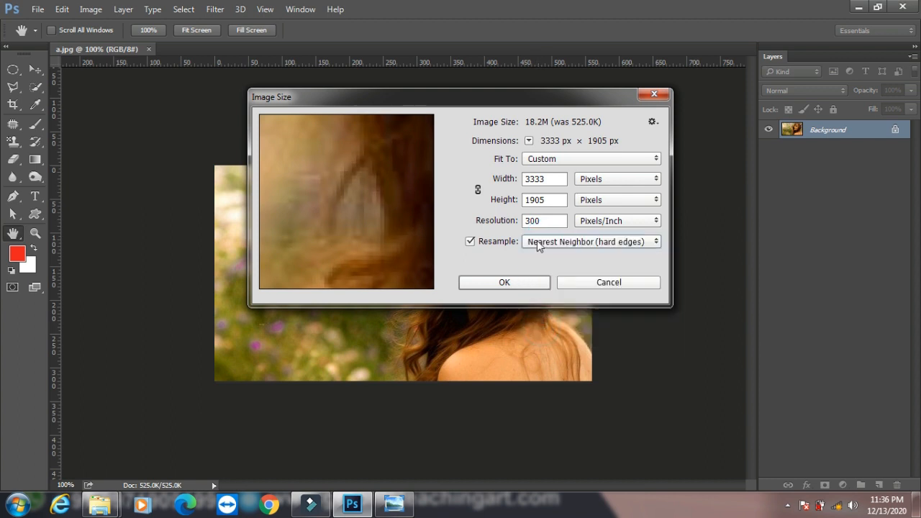
click(594, 241)
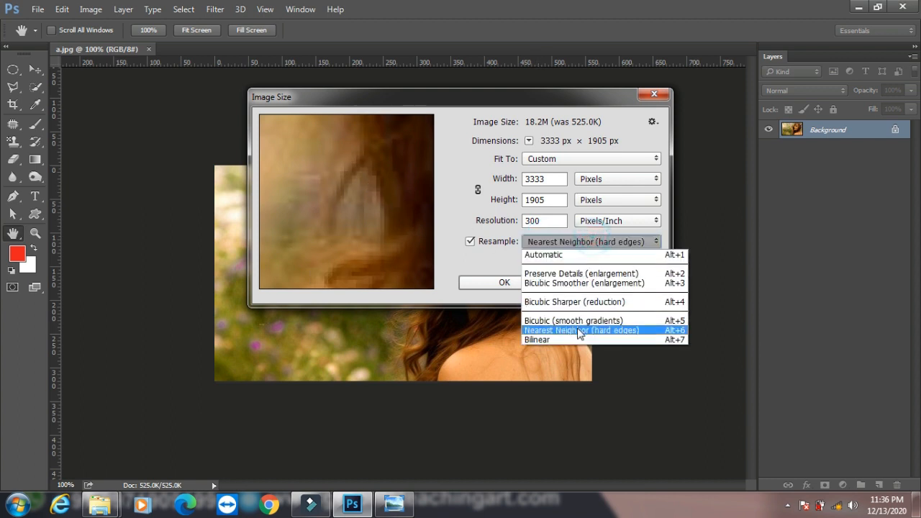
click(572, 339)
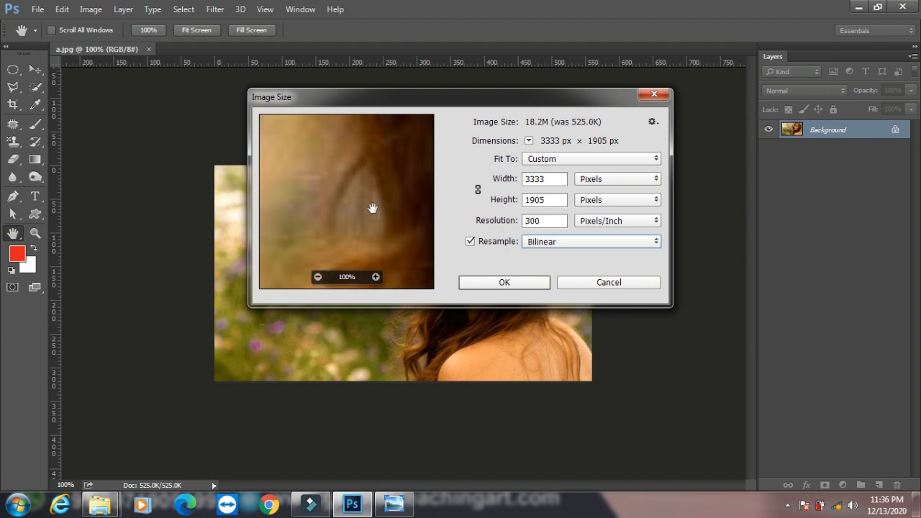
Set the resampling method to Automatic and inspect the woman's mouth, nose and eye in the preview.
click(559, 243)
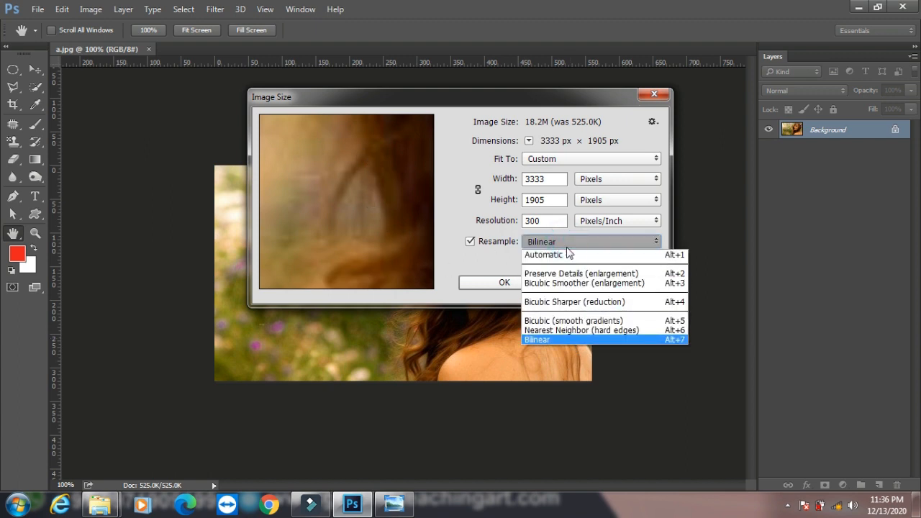
click(566, 254)
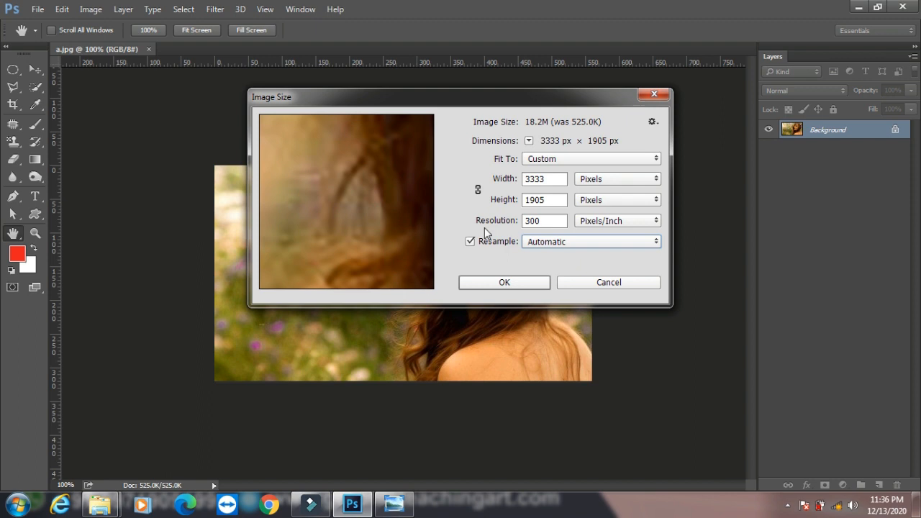
drag(390, 172, 319, 214)
drag(368, 192, 300, 208)
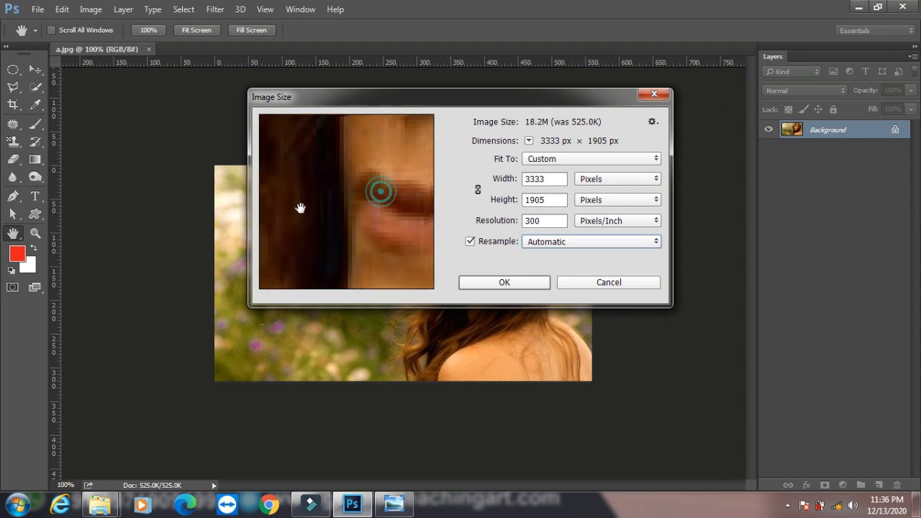
drag(376, 181, 333, 255)
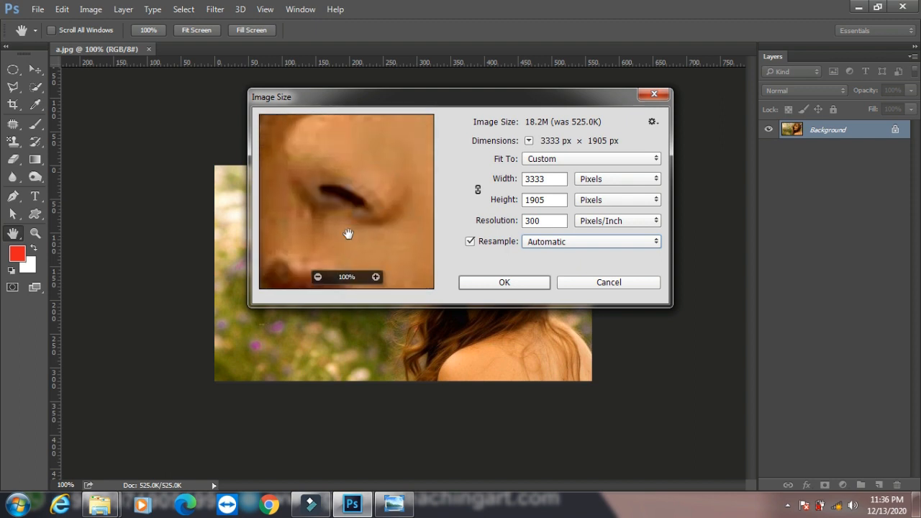
drag(380, 156, 241, 250)
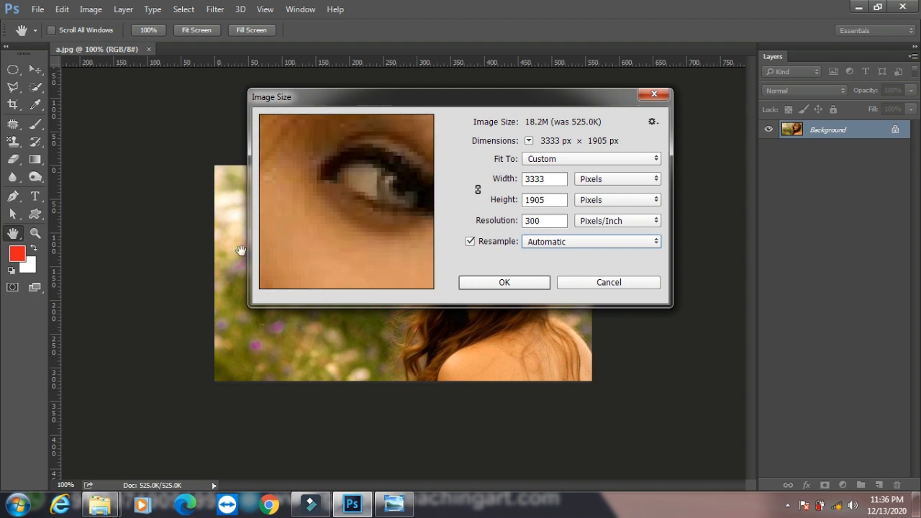
Set the resampling method to Bicubic Smoother (enlargement) and apply the new image size.
click(597, 243)
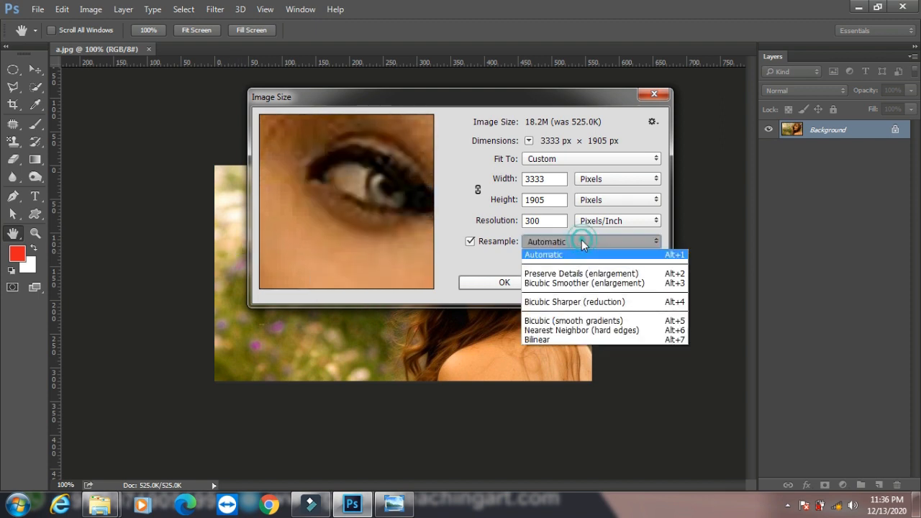
click(572, 285)
click(518, 283)
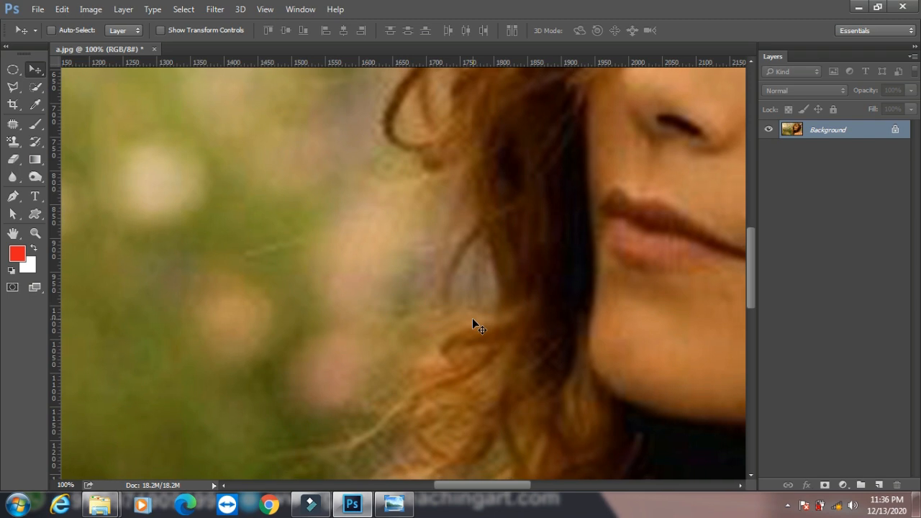
key(ctrl+minus)
key(ctrl+minus)
key(ctrl+minus)
key(ctrl+minus)
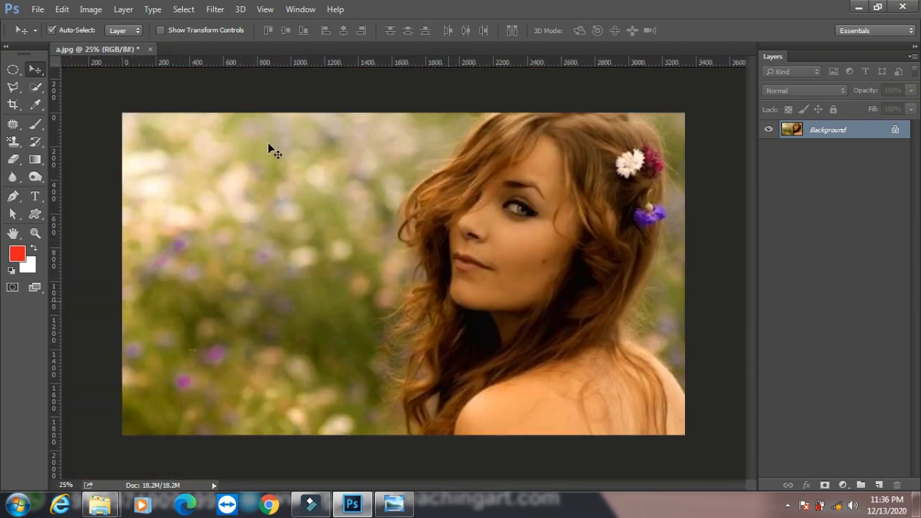
Extend the canvas width by 25 pixels relative to its current size, anchored at the middle left so the space is added on the right.
click(90, 10)
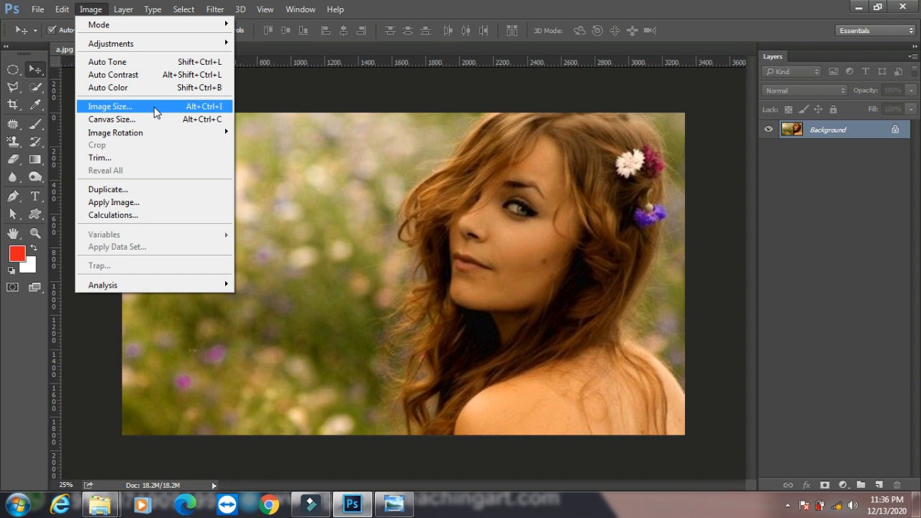
click(148, 116)
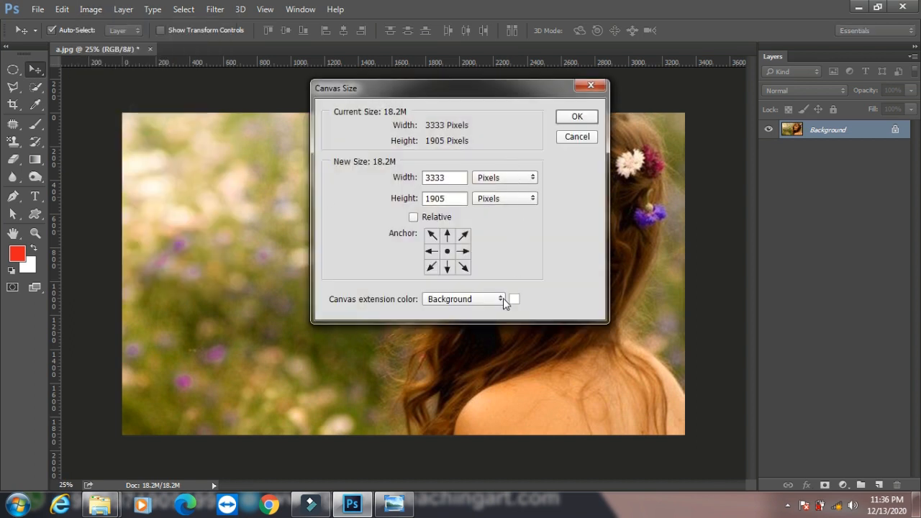
click(491, 299)
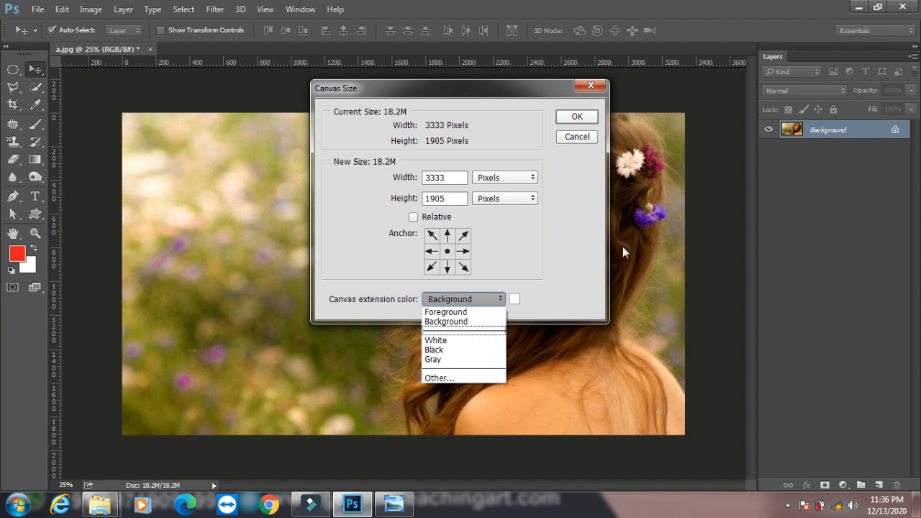
click(417, 217)
click(413, 217)
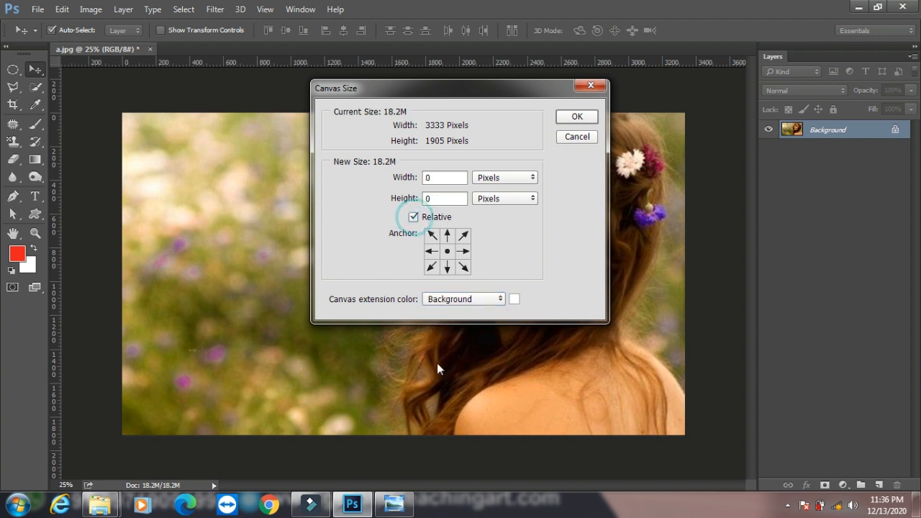
click(432, 251)
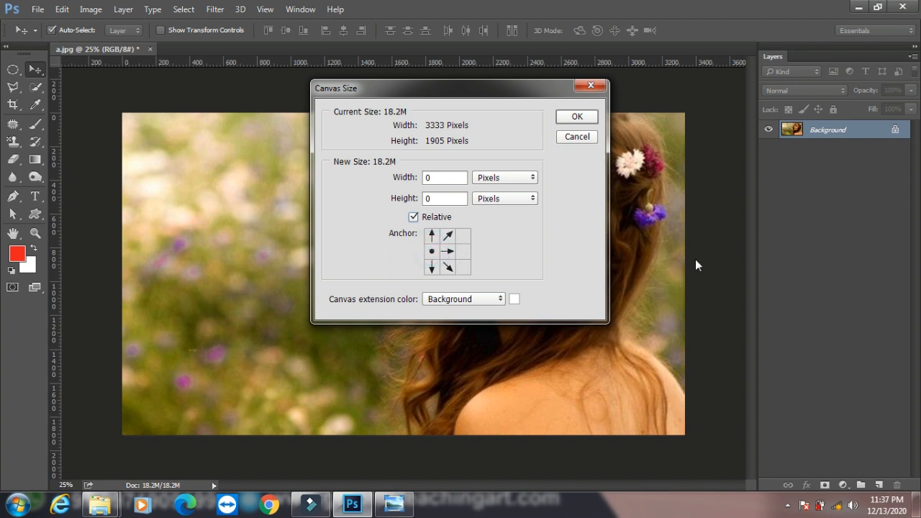
double_click(440, 178)
text(2)
click(577, 113)
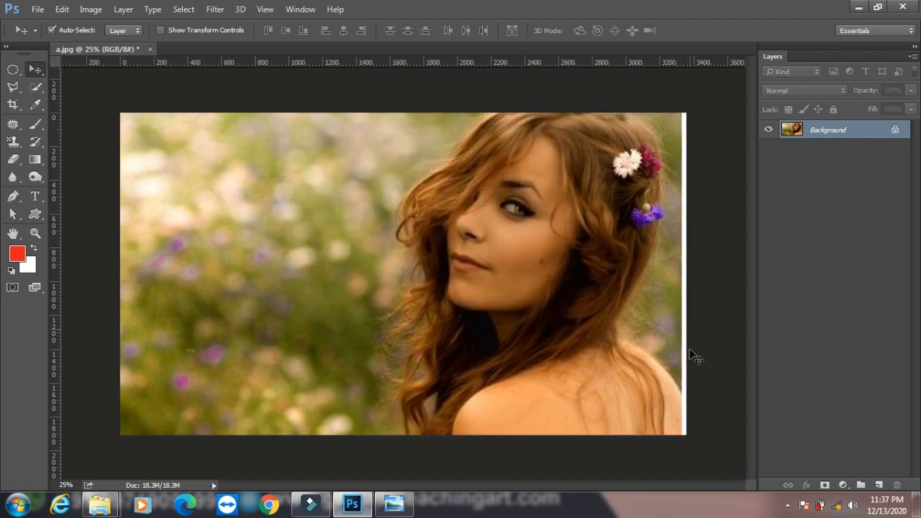
Extend the canvas width by a relative 250 pixels, anchored at the middle right so the space is added on the left.
click(101, 9)
click(123, 119)
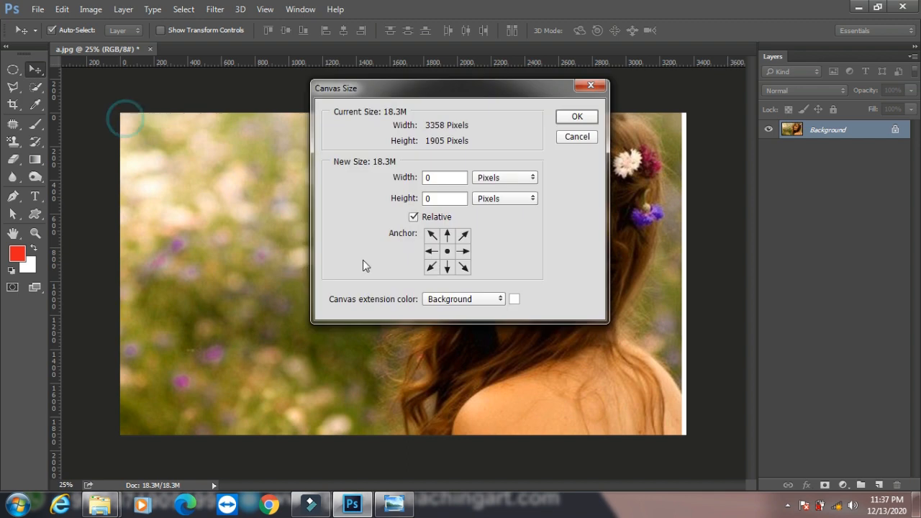
click(463, 251)
double_click(438, 178)
text(25)
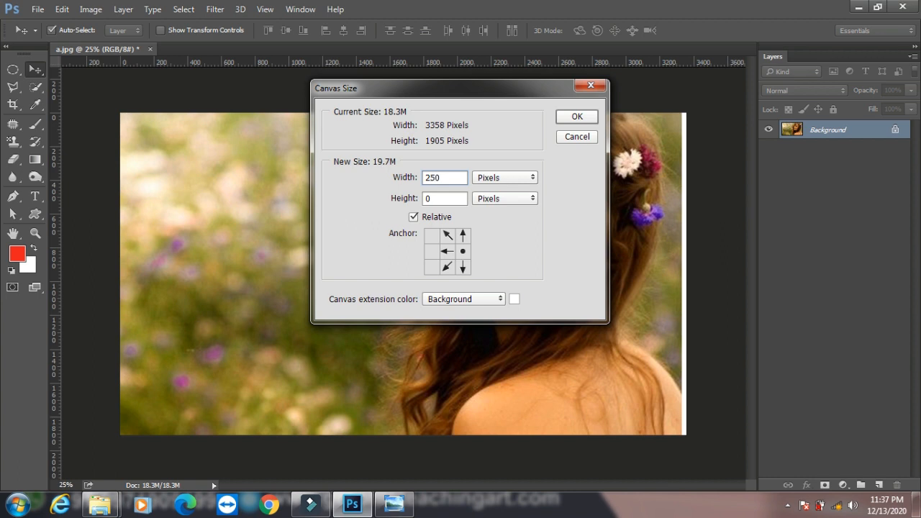
text(0)
click(577, 119)
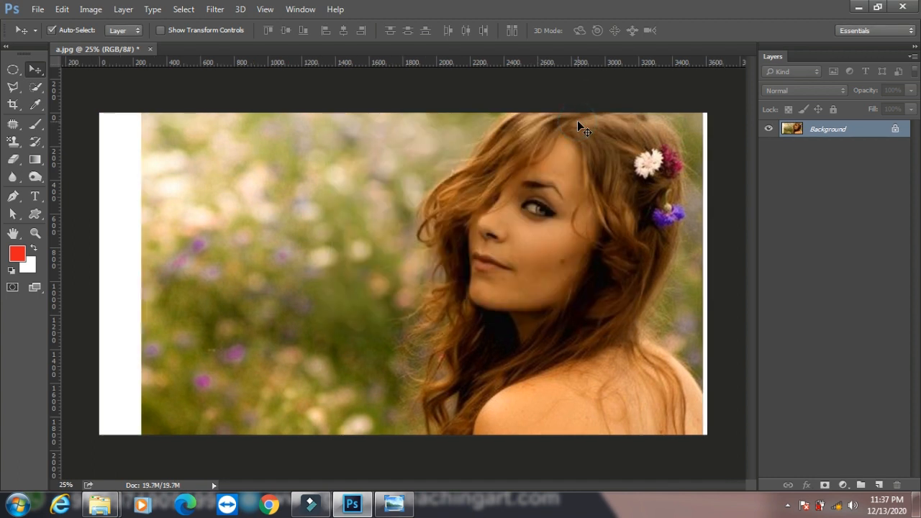
Extend the canvas height by a relative 200 pixels, anchored at the top centre so the space is added below the photo.
click(91, 10)
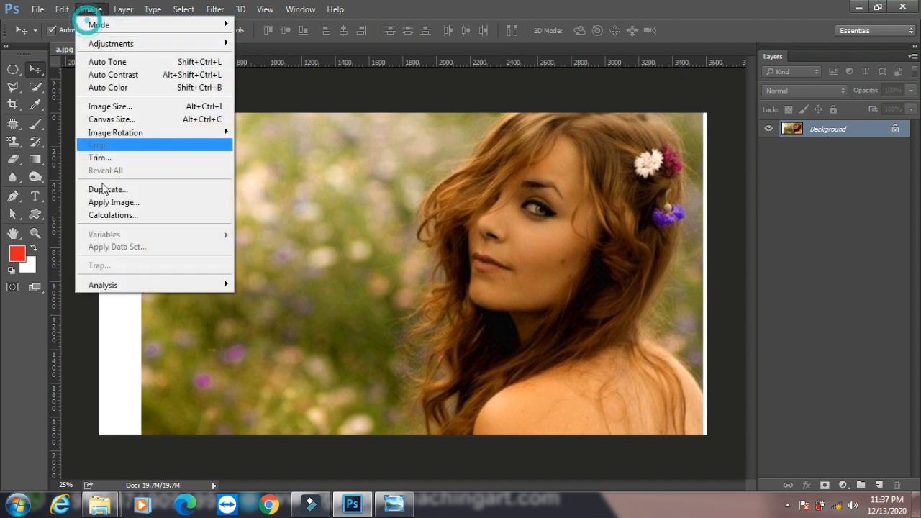
click(161, 120)
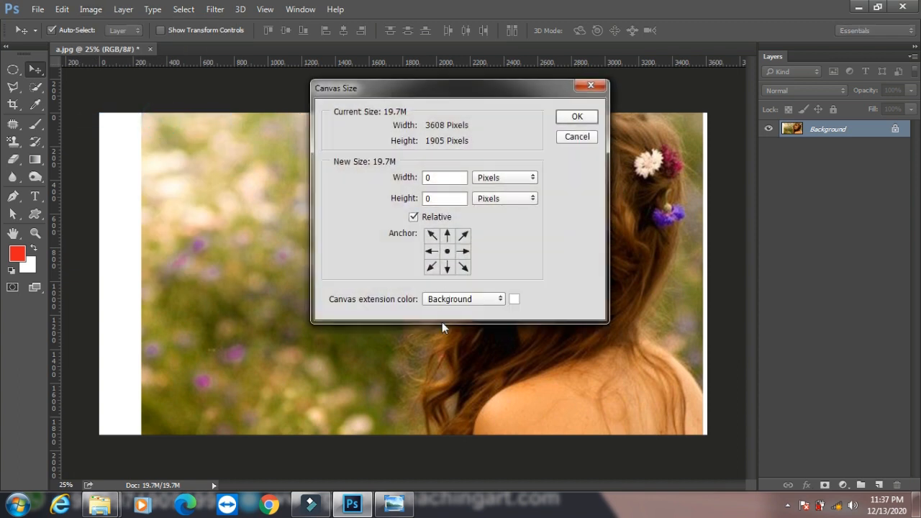
click(448, 235)
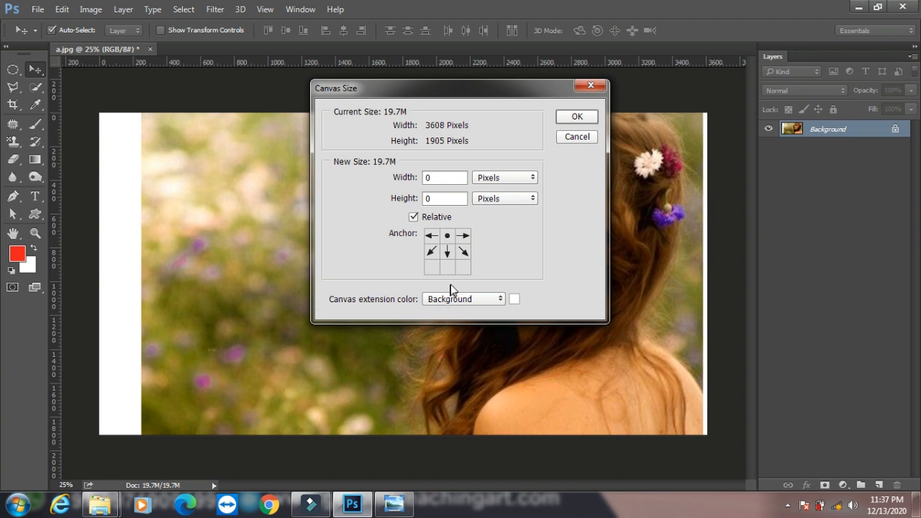
double_click(438, 199)
text(200)
key(Return)
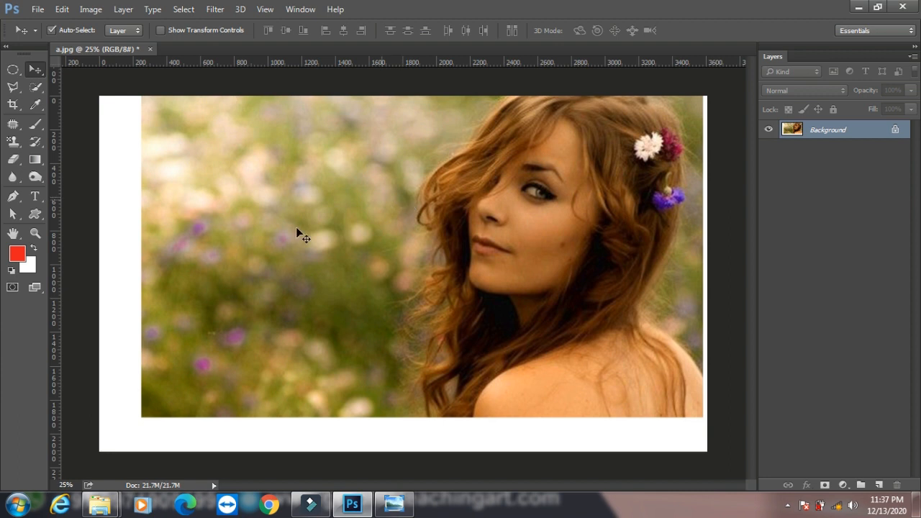
Revert the photo to its original saved state and view it at 100%.
click(103, 9)
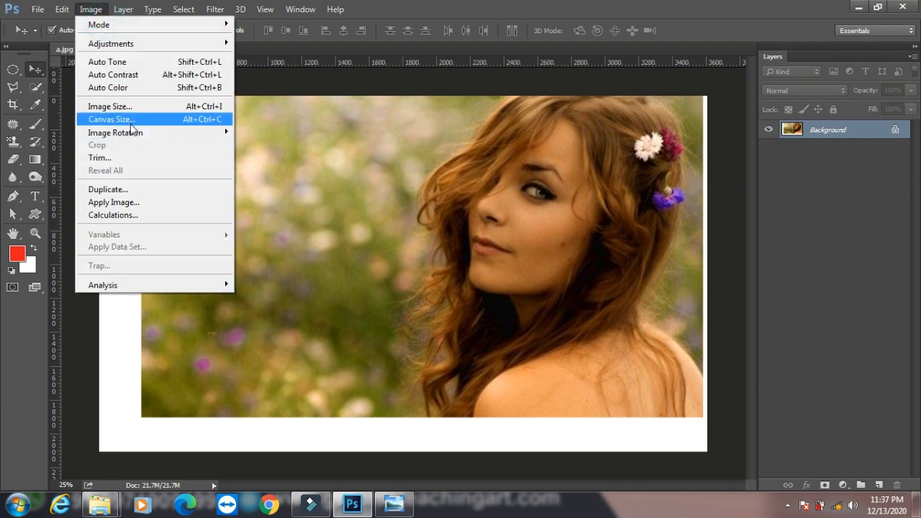
mouse_move(144, 139)
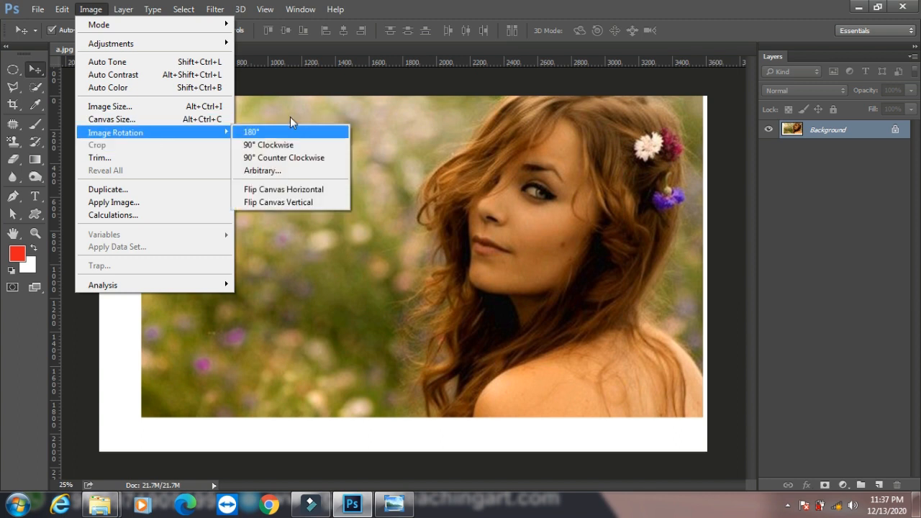
click(317, 89)
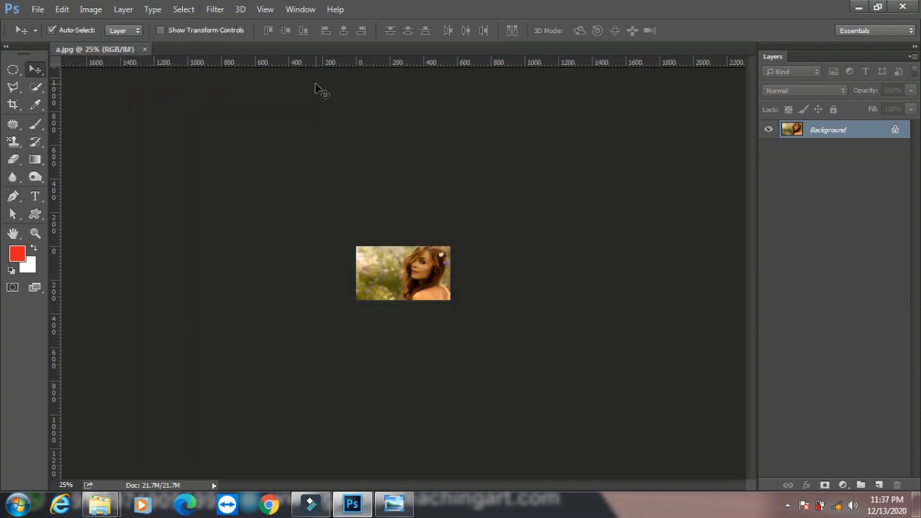
key(ctrl+1)
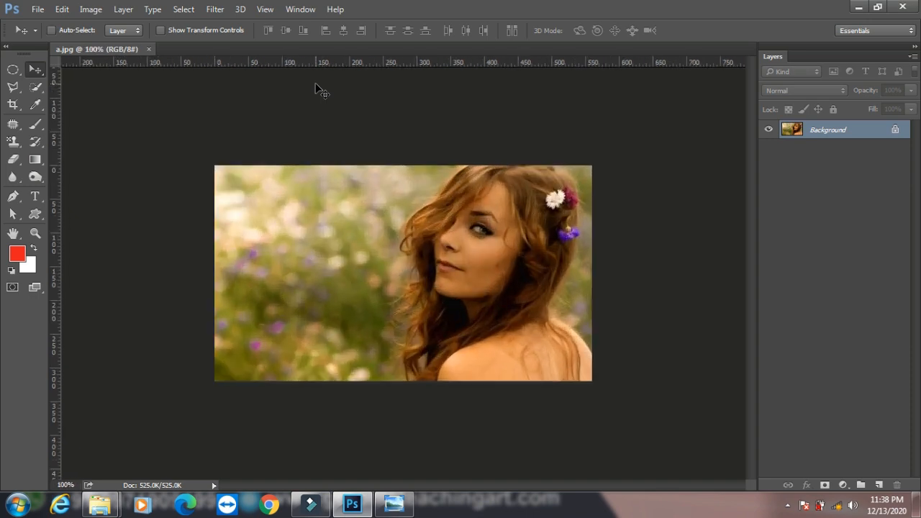
Duplicate the Background layer and move the copy horizontally left with Free Transform until it lies entirely outside the canvas.
key(ctrl+j)
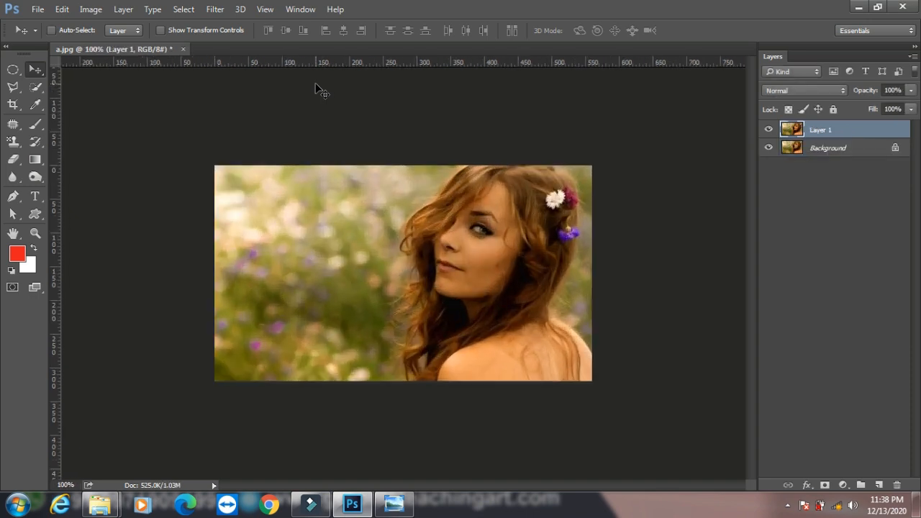
key(ctrl+t)
key(shift+Left)
key(shift+Left)
key(shift+Left)
key(shift+Left)
key(shift+Left)
key(shift+Left)
key(shift+Left)
key(shift+Left)
key(shift+Left)
key(shift+Left)
key(shift+Left)
key(shift+Left)
key(shift+Left)
key(shift+Left)
key(shift+Left)
key(shift+Left)
key(shift+Left)
key(shift+Left)
key(shift+Left)
key(shift+Left)
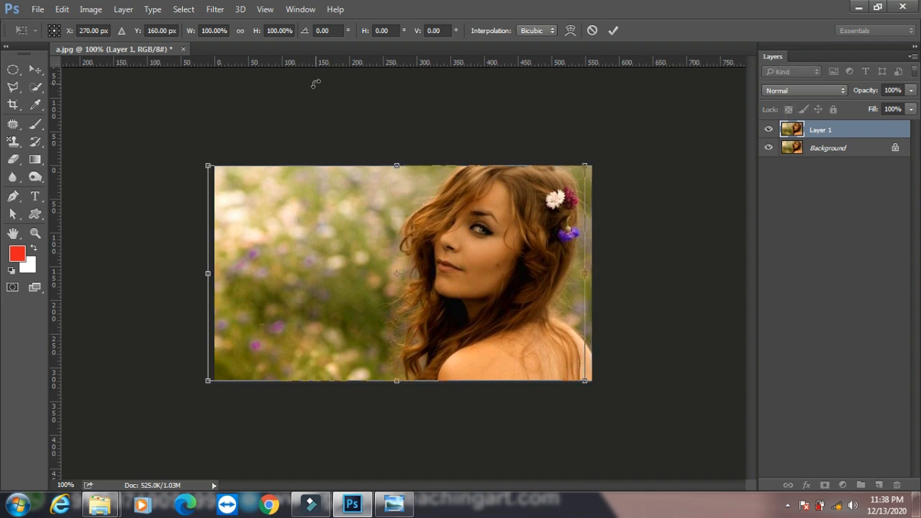
key(shift+Left)
key(shift+Left)
key(shift+Left)
key(shift+Left)
key(shift+Left)
key(shift+Left)
key(shift+Left)
key(shift+Left)
key(shift+Left)
key(shift+Left)
key(shift+Left)
key(shift+Left)
key(shift+Left)
key(shift+Left)
key(shift+Left)
key(shift+Left)
key(shift+Left)
key(shift+Left)
key(shift+Left)
key(shift+Left)
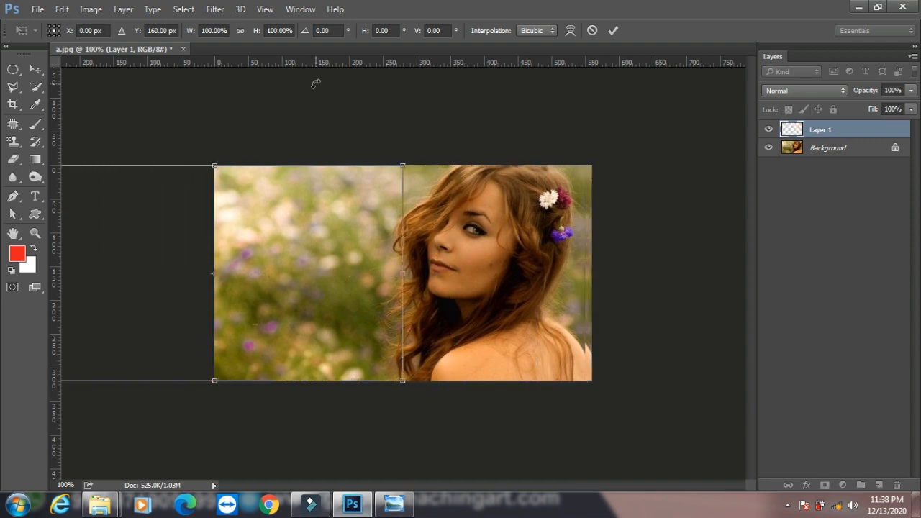
key(shift+Left)
key(shift+Left)
key(shift+Left)
key(shift+Left)
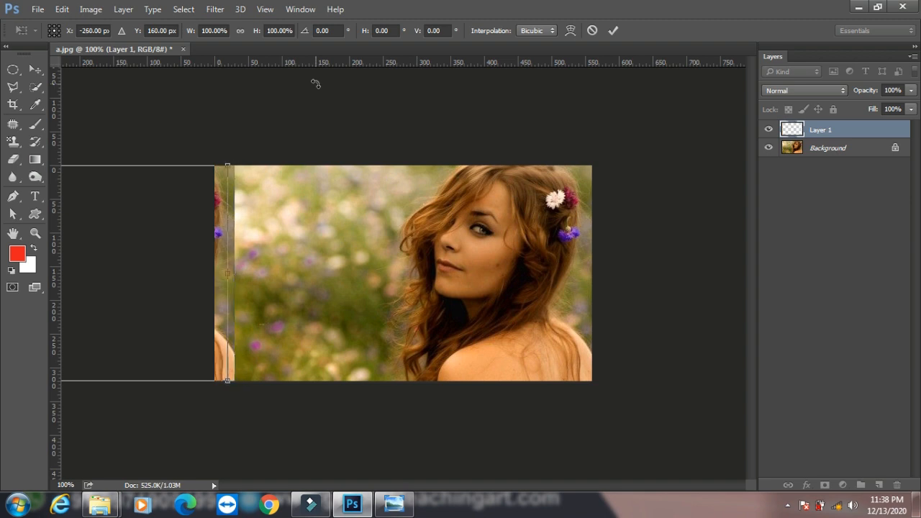
key(Return)
Expand the canvas with Reveal All to include the layer content beyond its edge.
click(91, 8)
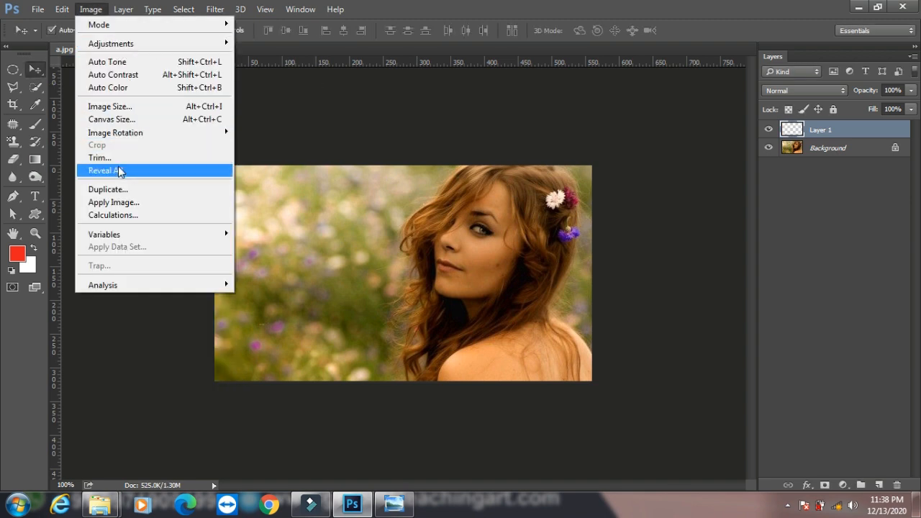
click(101, 170)
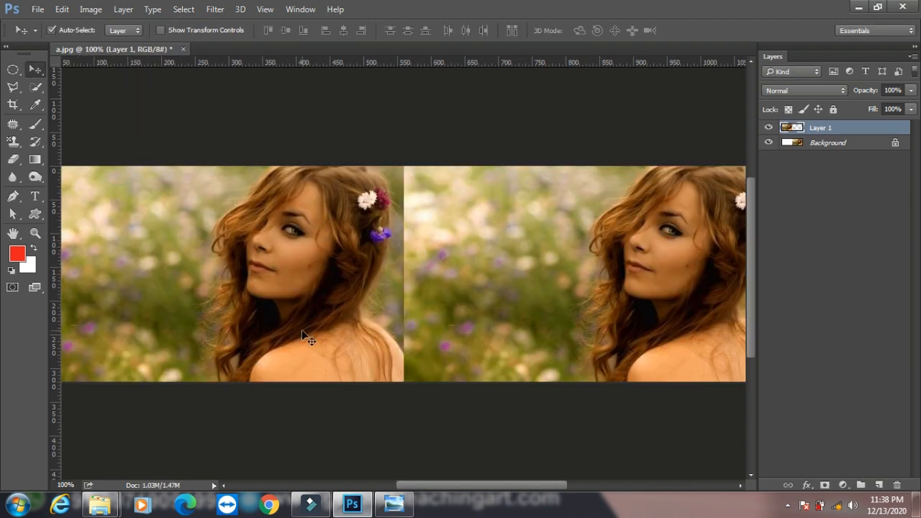
key(ctrl+minus)
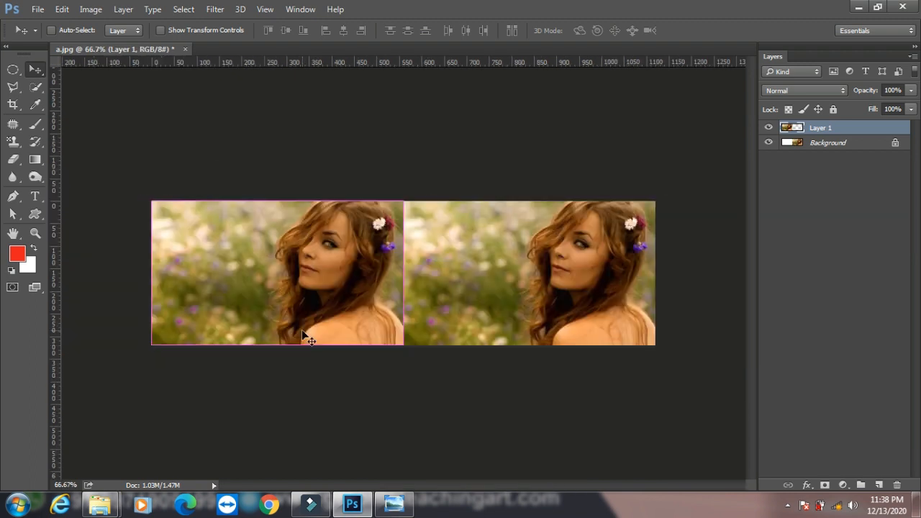
Try flipping only the copied layer horizontally with Transform, and undo the flip.
click(91, 8)
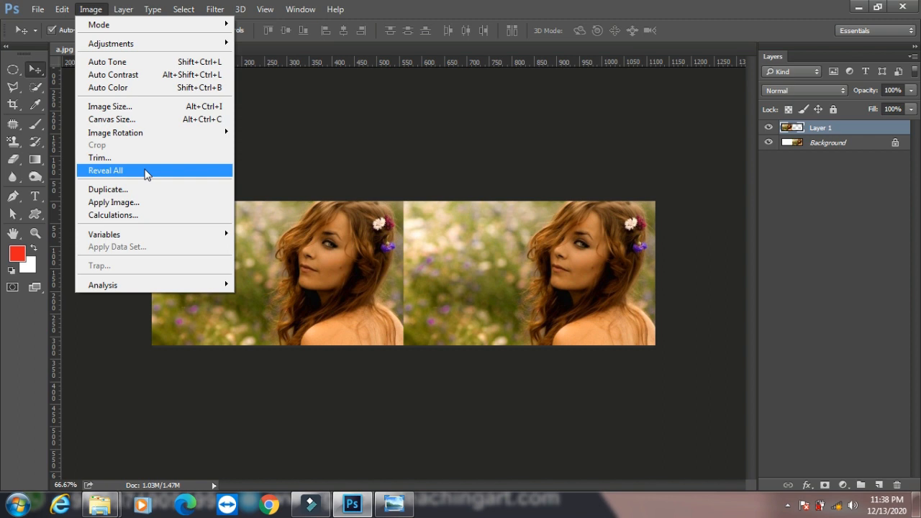
mouse_move(150, 137)
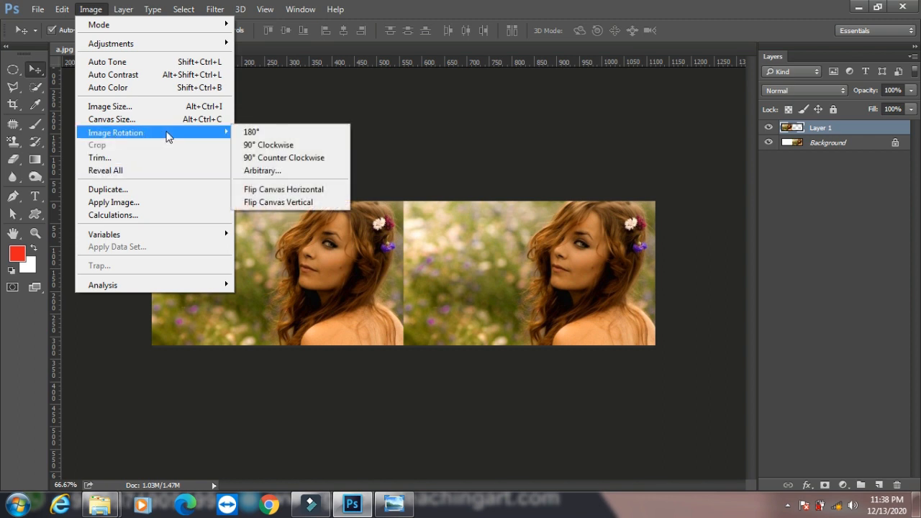
mouse_move(61, 10)
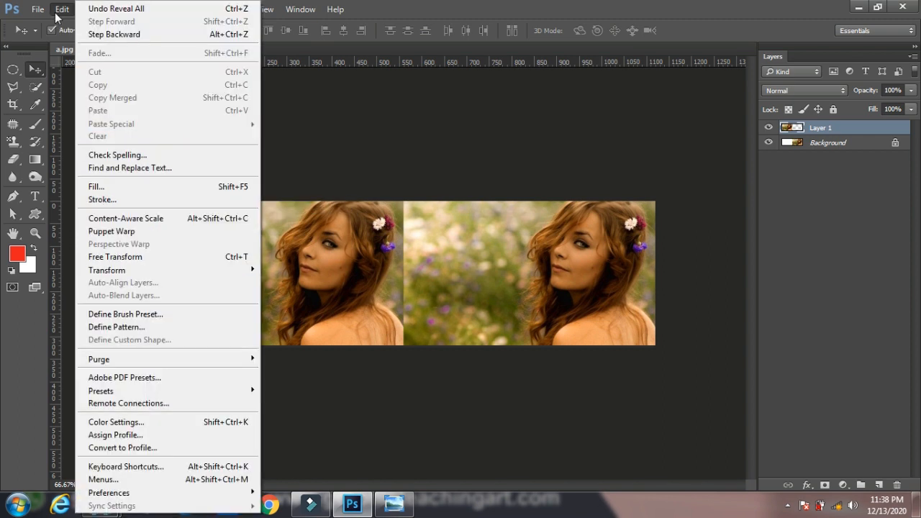
mouse_move(213, 265)
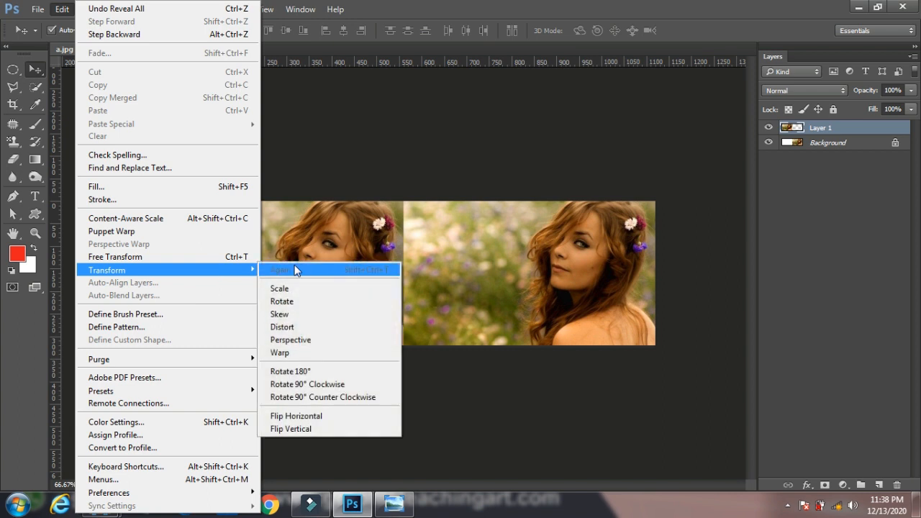
click(341, 421)
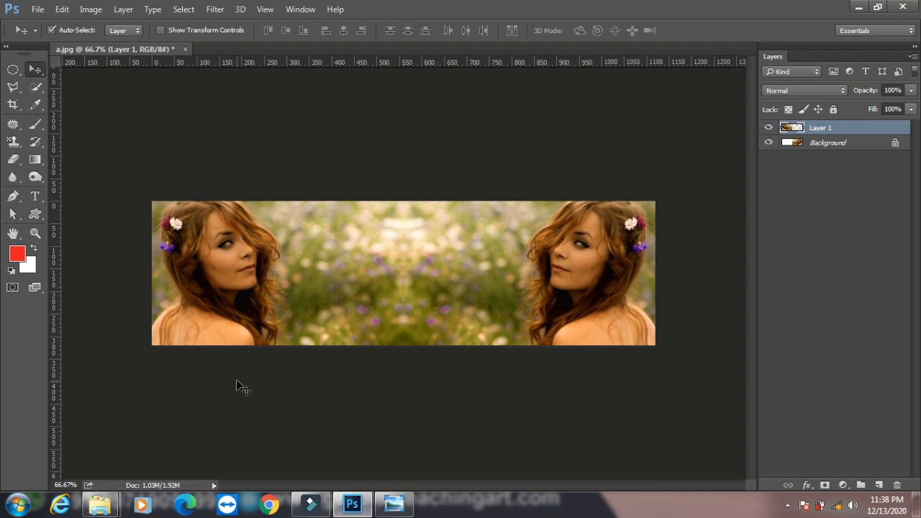
key(ctrl+z)
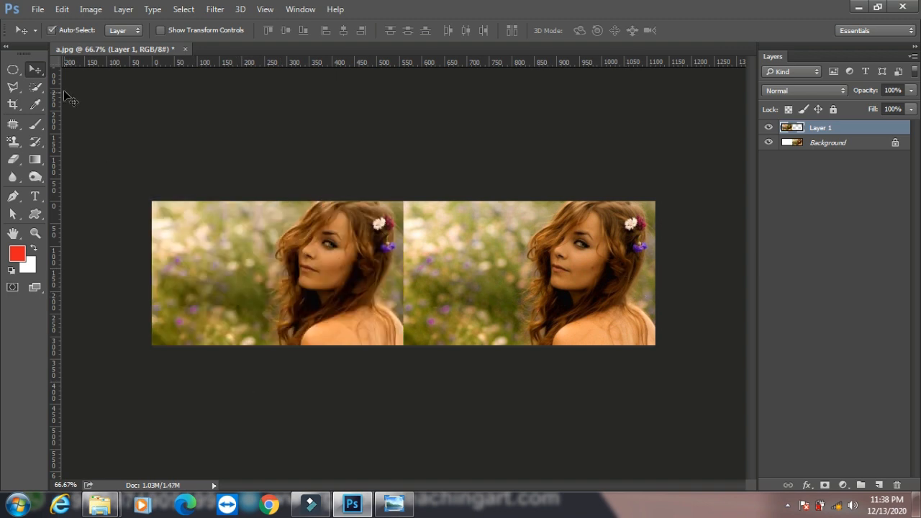
Flip the whole canvas horizontally, including both photo copies.
click(91, 9)
click(209, 134)
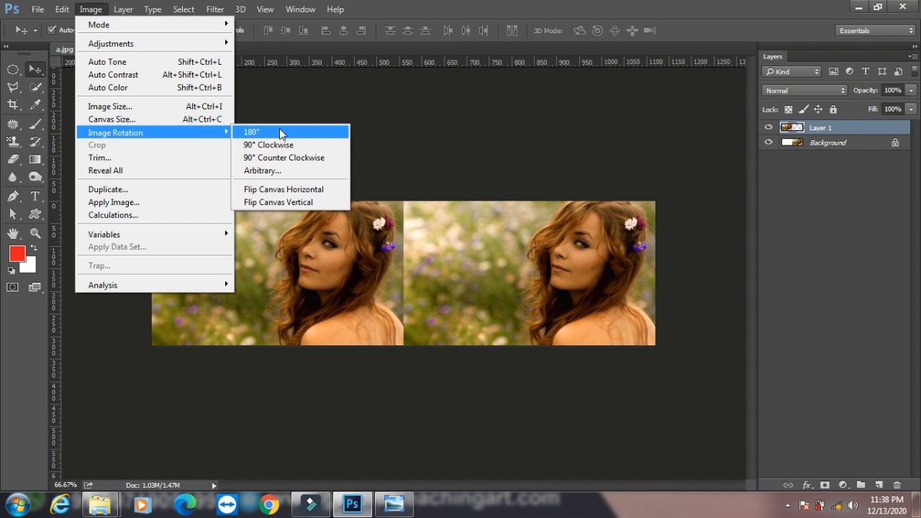
click(269, 189)
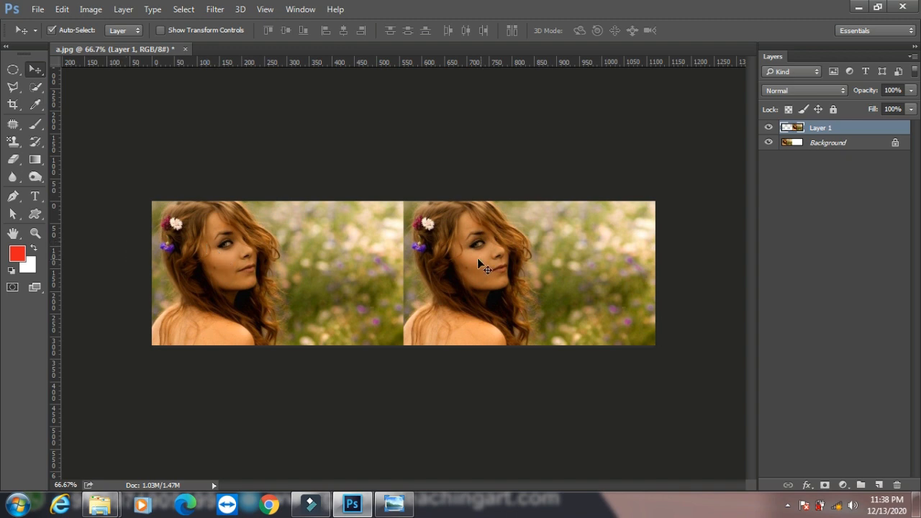
Try flipping the whole canvas vertically, and undo the flip.
click(93, 9)
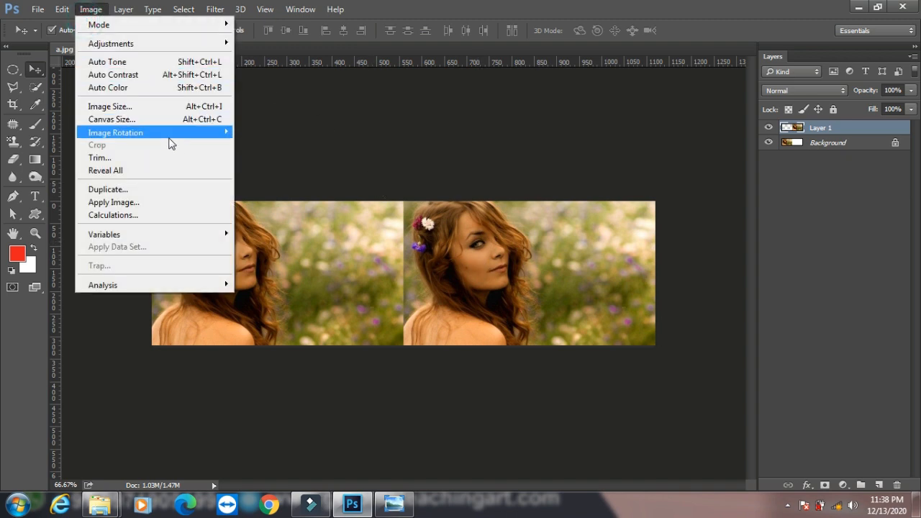
mouse_move(182, 135)
click(267, 203)
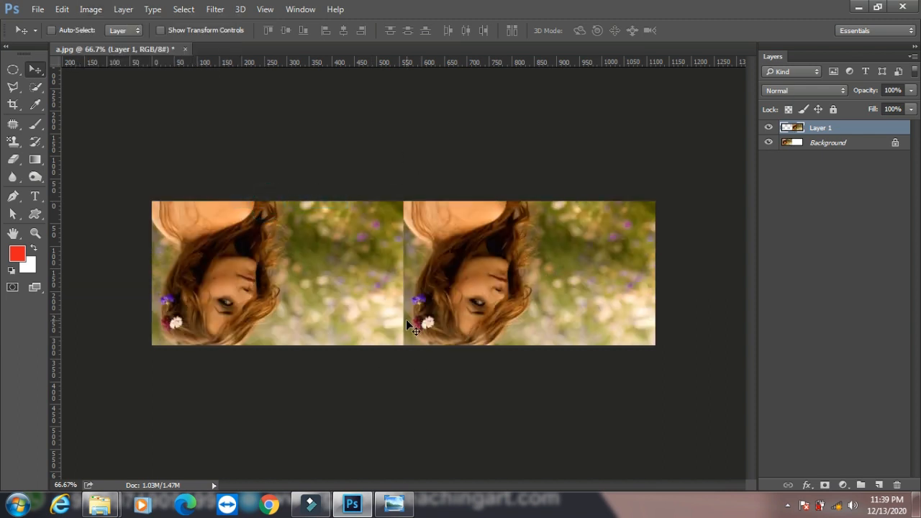
key(ctrl+z)
Rotate the whole canvas 180°, turning both photo copies upside down.
click(91, 9)
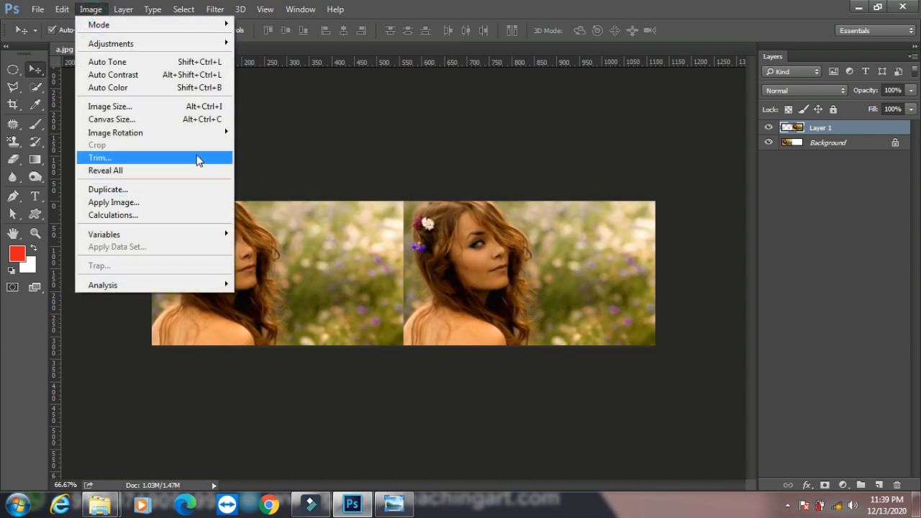
mouse_move(166, 132)
click(251, 133)
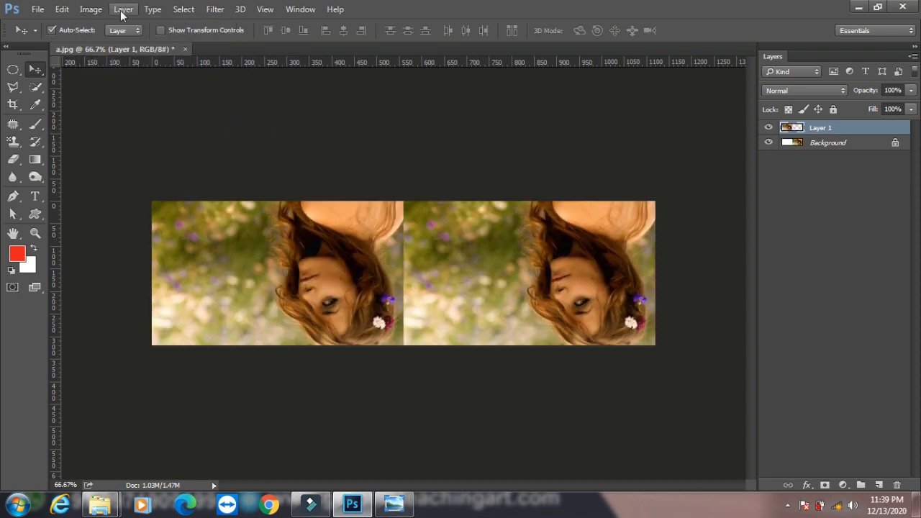
Rotate the canvas 90° clockwise and bring it back with a 90° counter-clockwise rotation.
click(90, 10)
click(155, 130)
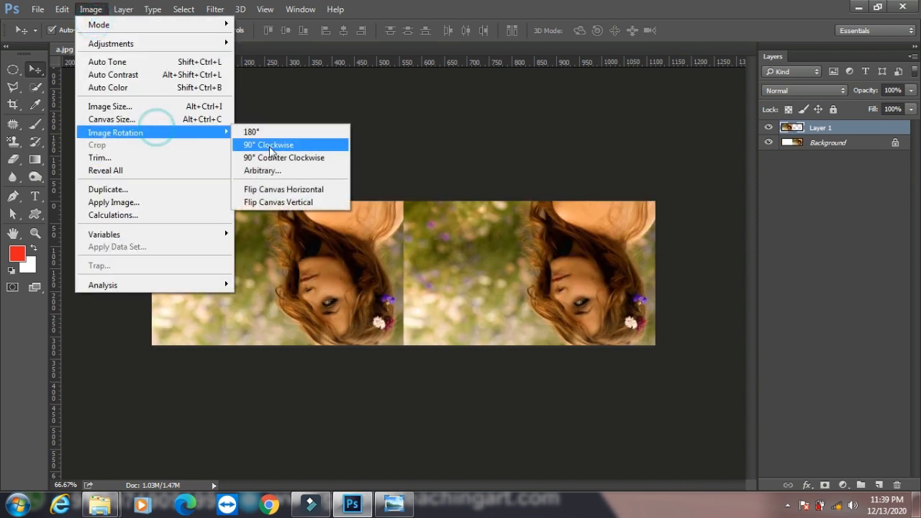
click(270, 146)
click(90, 9)
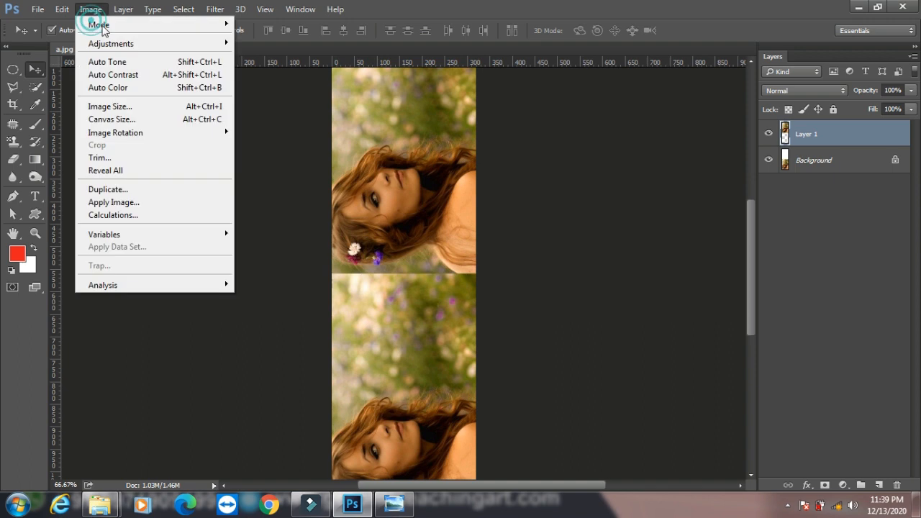
mouse_move(168, 136)
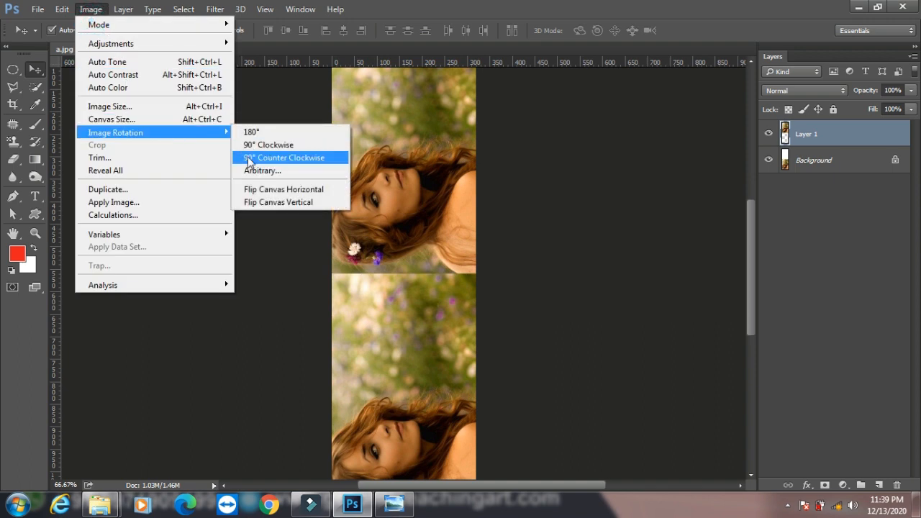
click(244, 154)
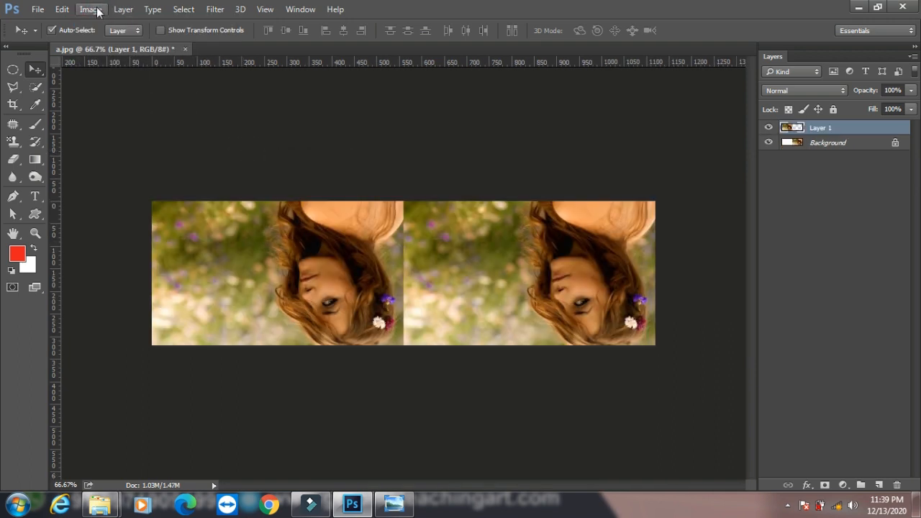
Flip the whole canvas vertically so both photo copies stand upright.
click(97, 9)
mouse_move(225, 134)
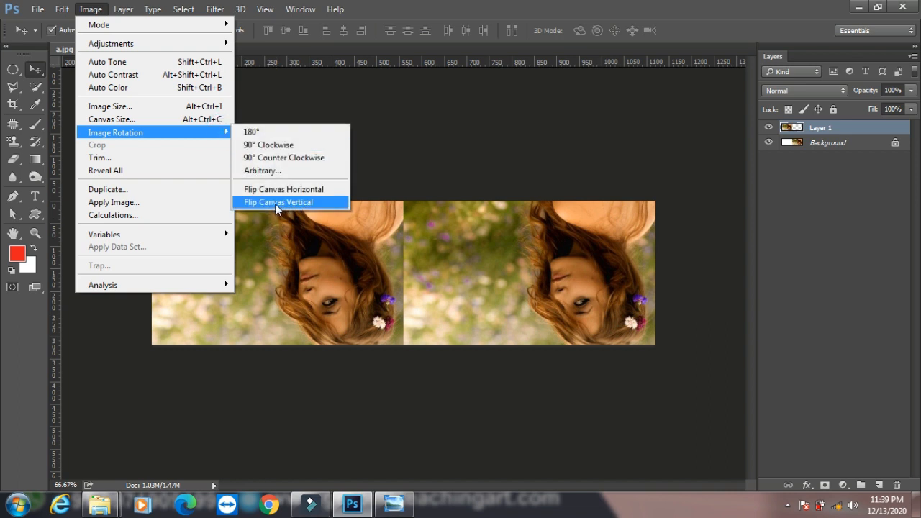
click(275, 204)
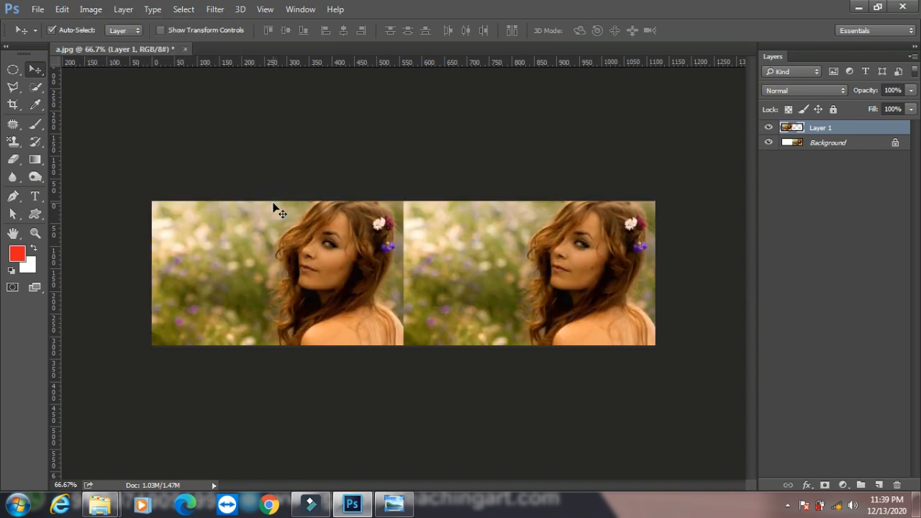
click(97, 12)
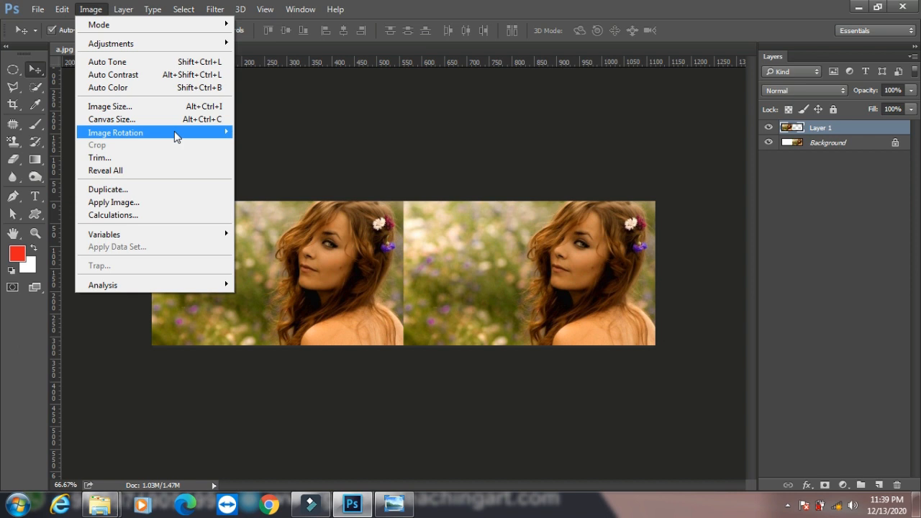
mouse_move(175, 134)
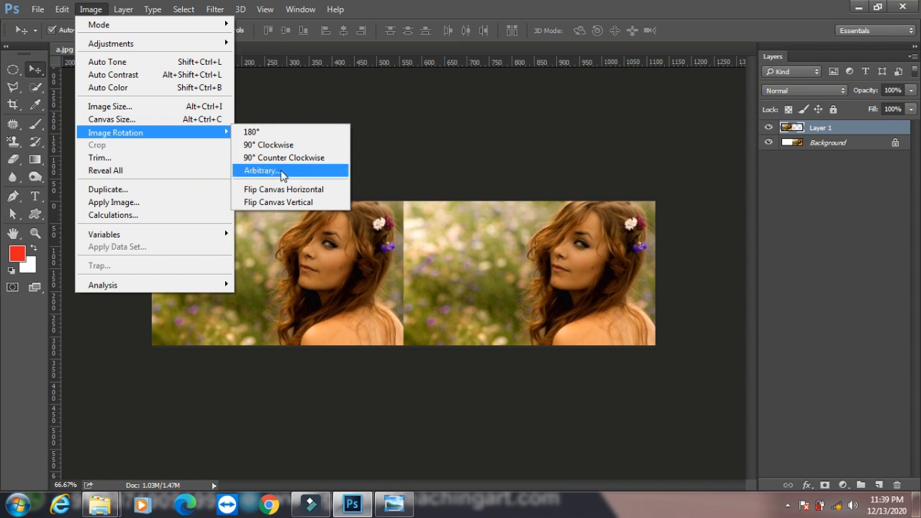
click(35, 104)
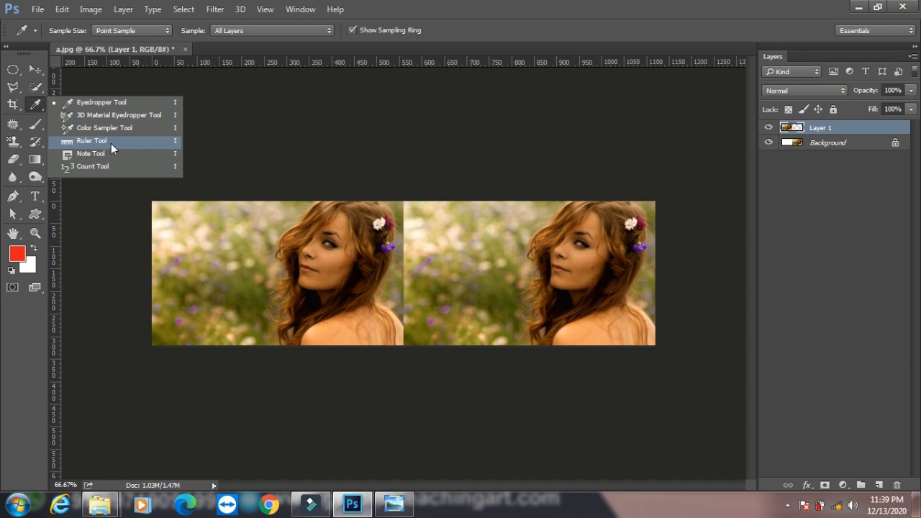
click(36, 70)
Select a rectangular area around the face in the right-hand photo copy and copy it from the Background layer.
click(13, 70)
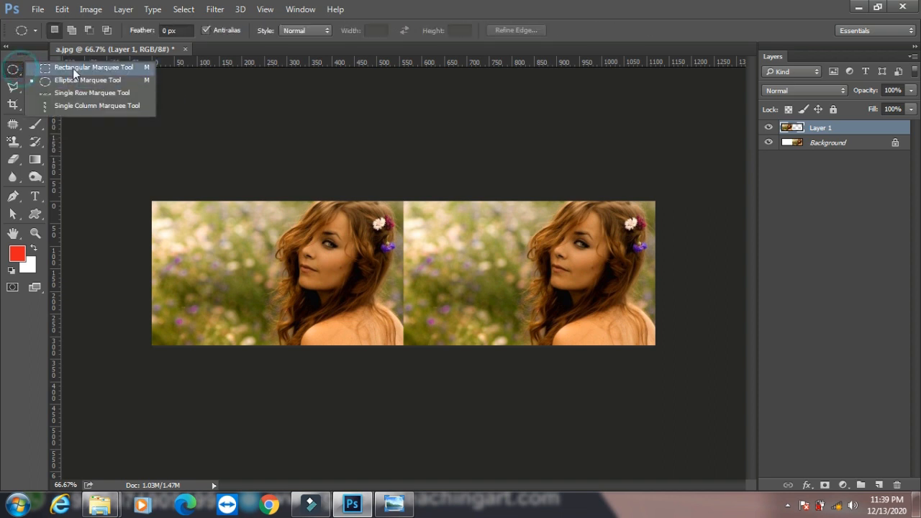
click(72, 67)
drag(519, 212, 617, 313)
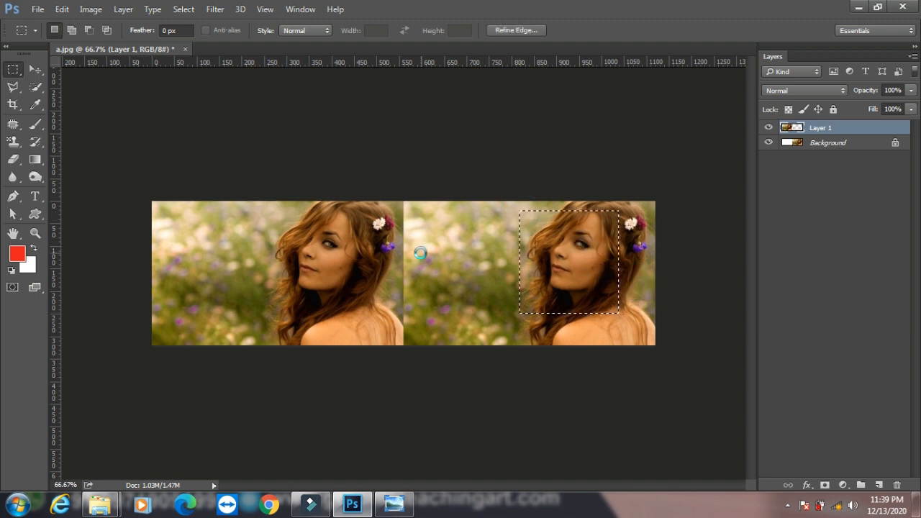
key(ctrl+c)
click(479, 194)
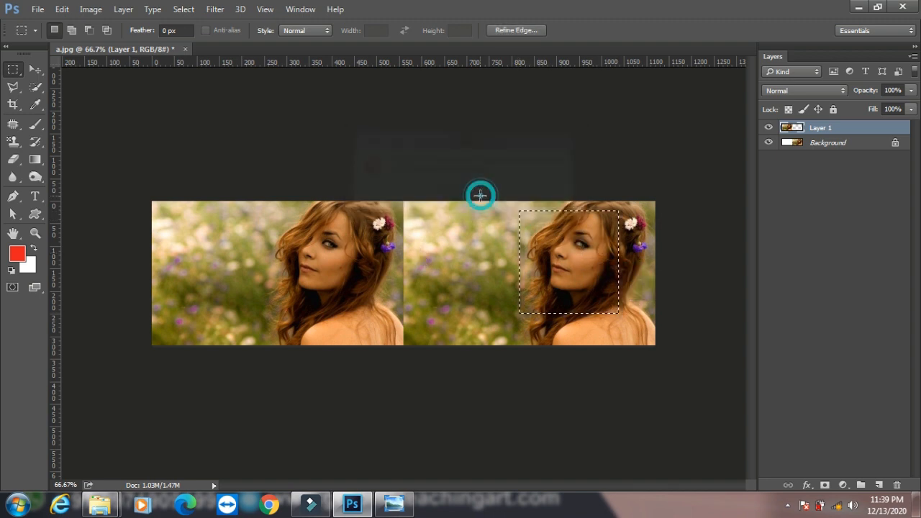
click(834, 144)
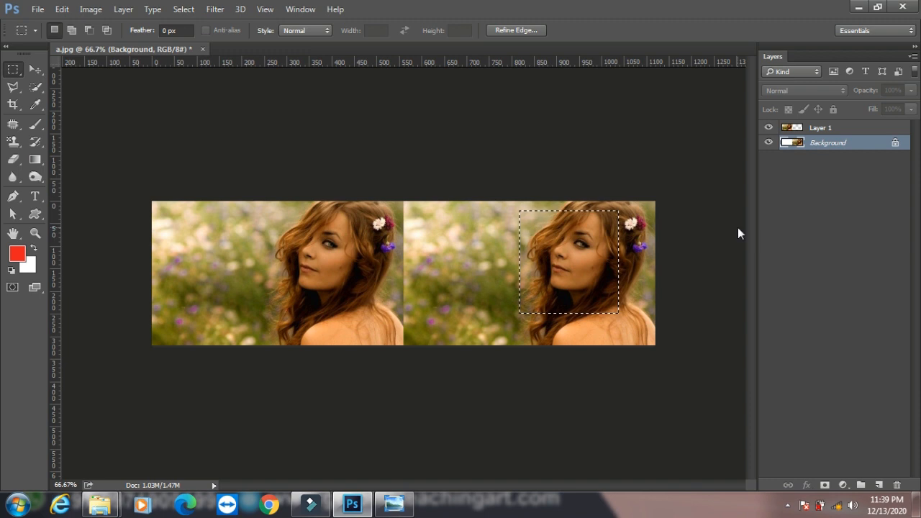
Create a new document with a white background and paste the copied face area into it.
key(ctrl+n)
click(599, 103)
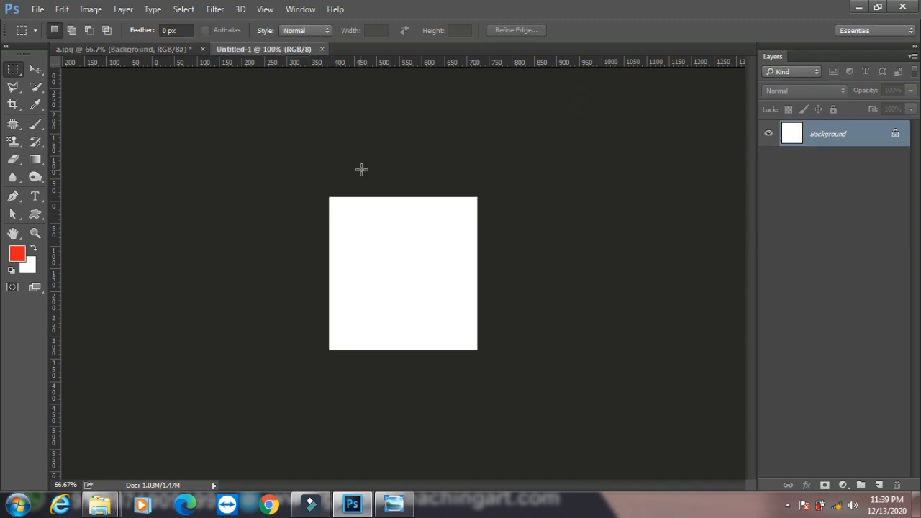
key(ctrl+v)
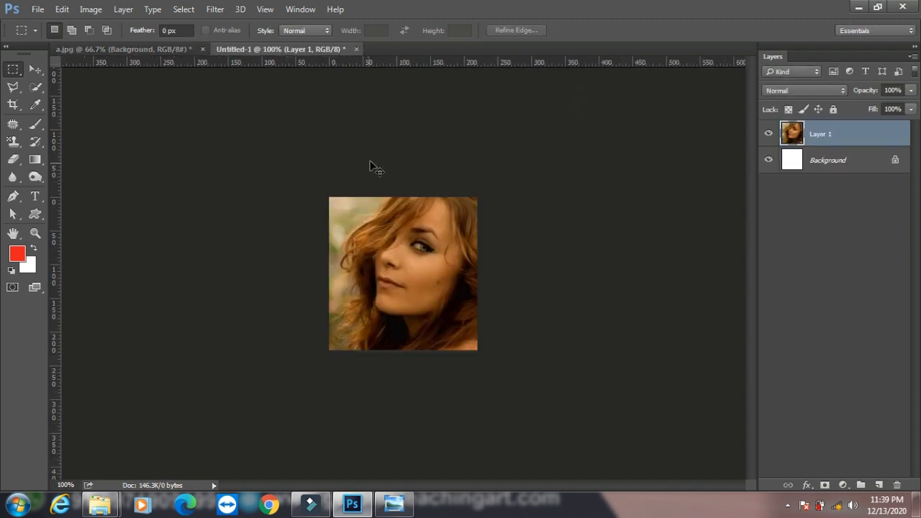
Scale the pasted face layer to about 74.5% and rotate it about -8.84° with Free Transform.
key(ctrl+t)
mouse_move(480, 199)
mouse_down()
mouse_move(462, 218)
mouse_move(470, 205)
mouse_move(464, 192)
mouse_up()
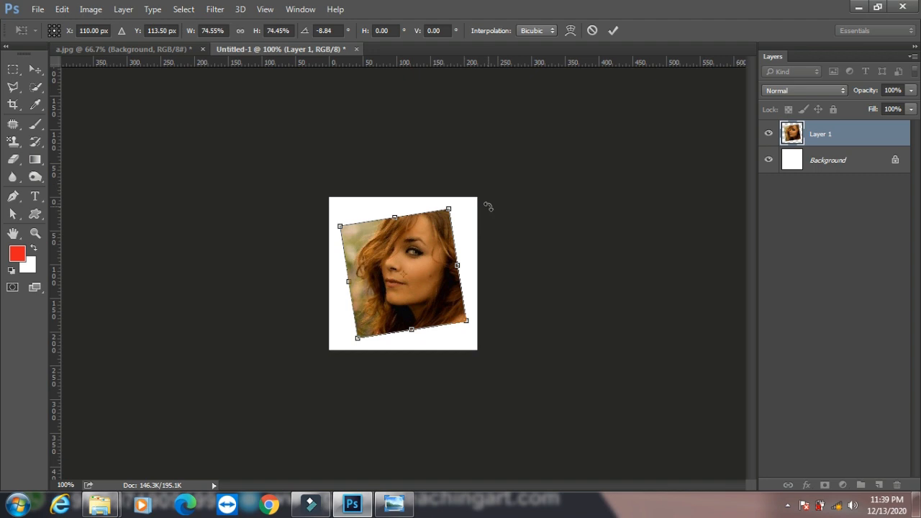
key(Return)
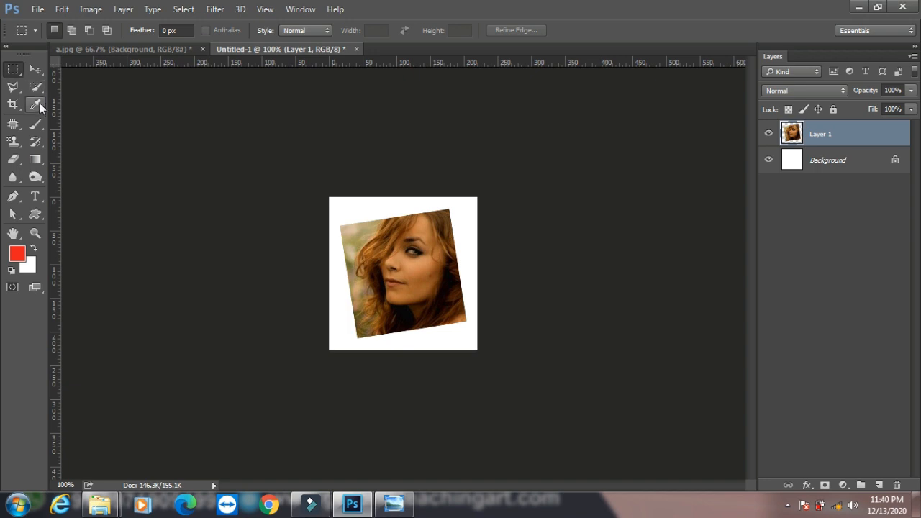
Straighten the tilted photo by drawing a Ruler line along its upper edge and rotating the canvas 9.09° clockwise.
click(38, 104)
click(80, 143)
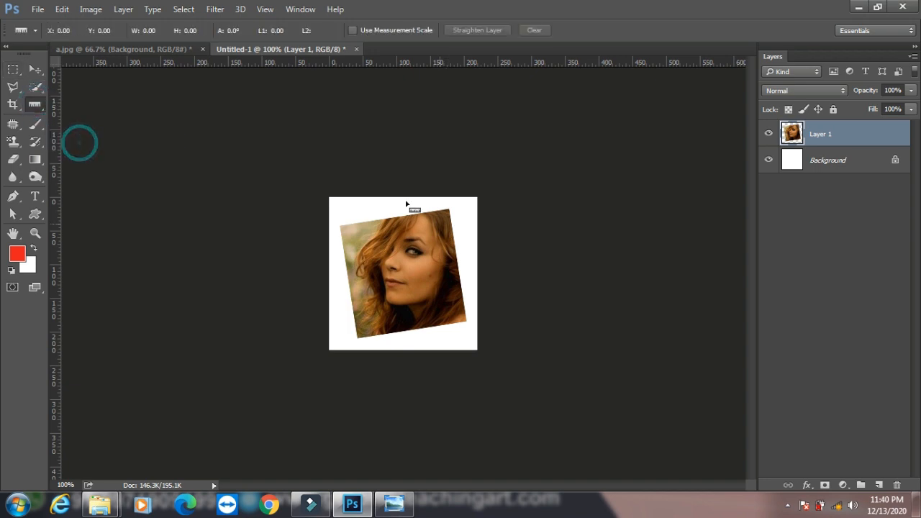
drag(346, 227, 428, 211)
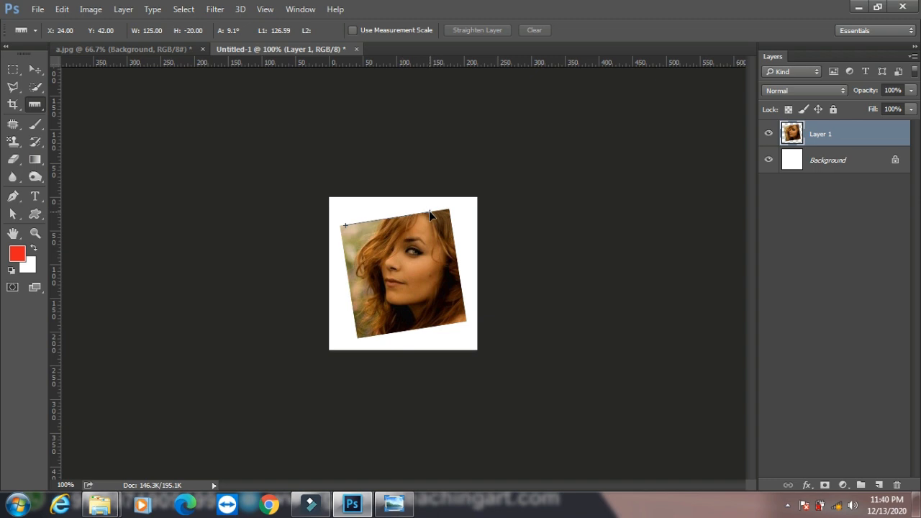
click(91, 8)
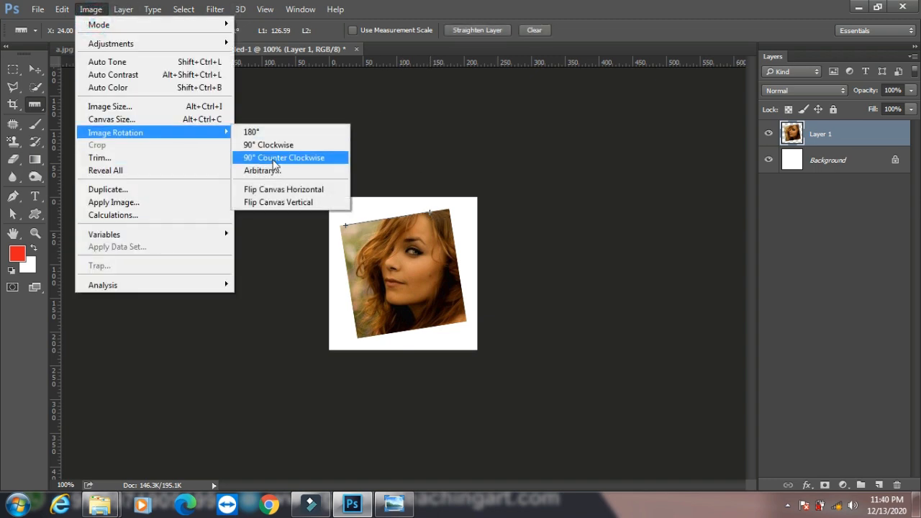
click(274, 169)
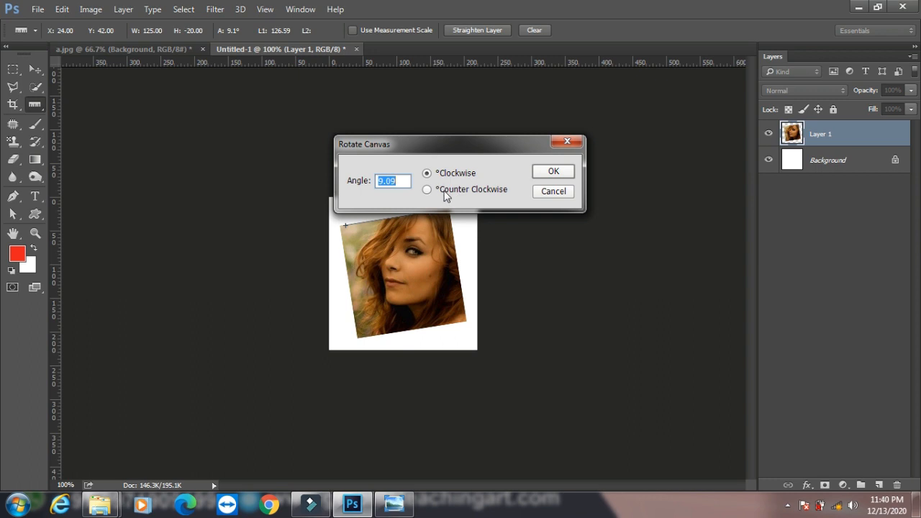
click(551, 171)
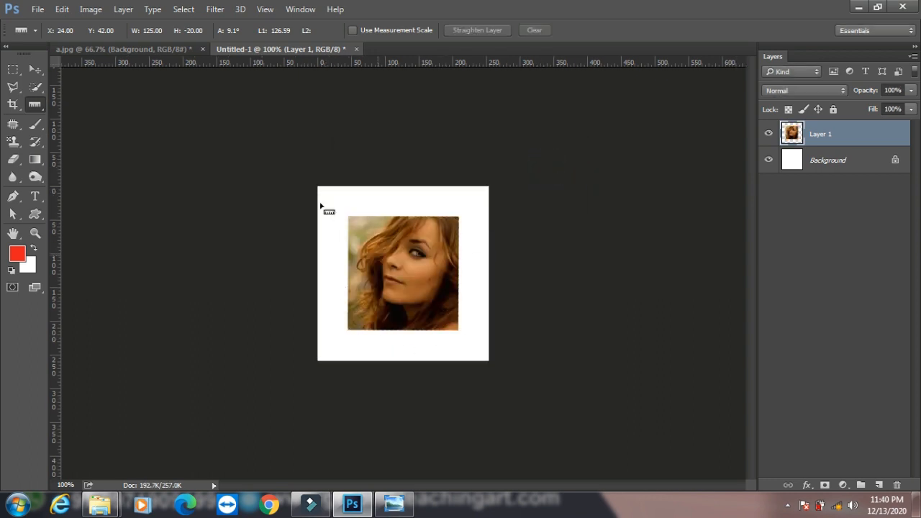
Try cropping the image to a rectangular selection around the face, then undo the crop and deselect.
click(90, 9)
mouse_move(214, 137)
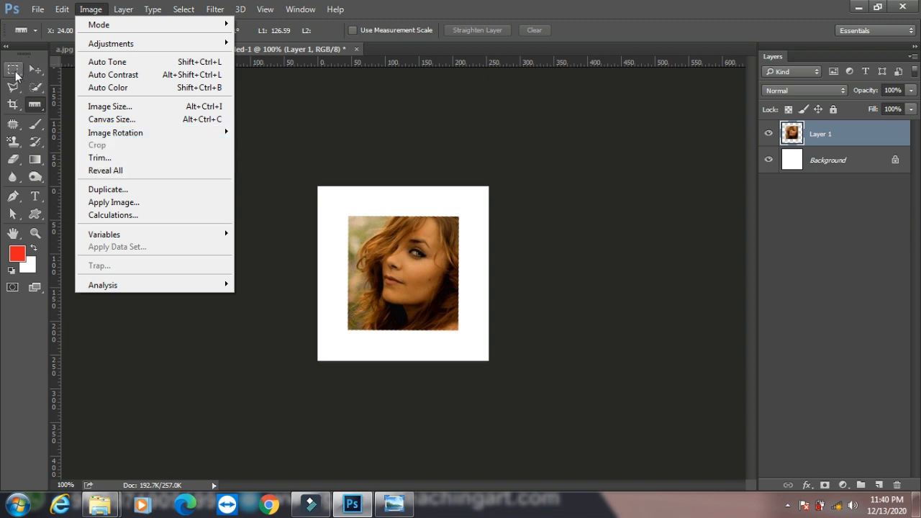
click(15, 70)
drag(411, 277, 441, 302)
click(91, 9)
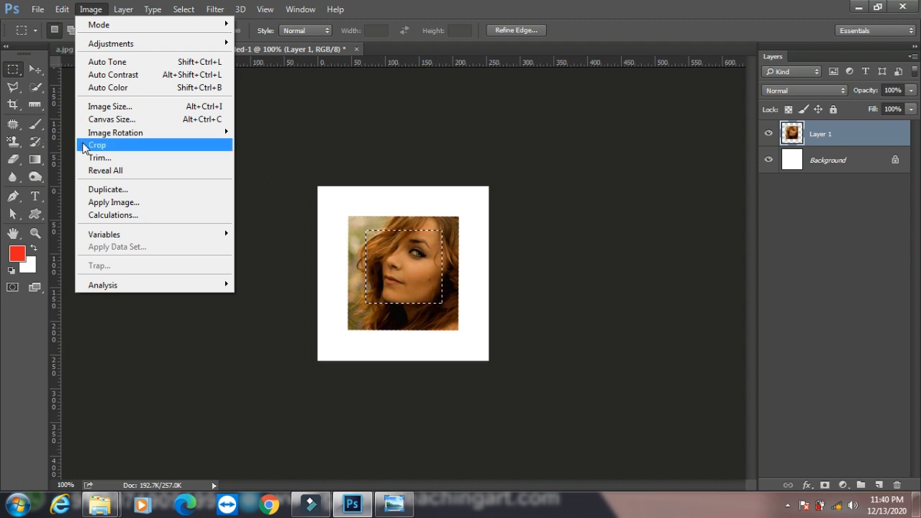
click(94, 146)
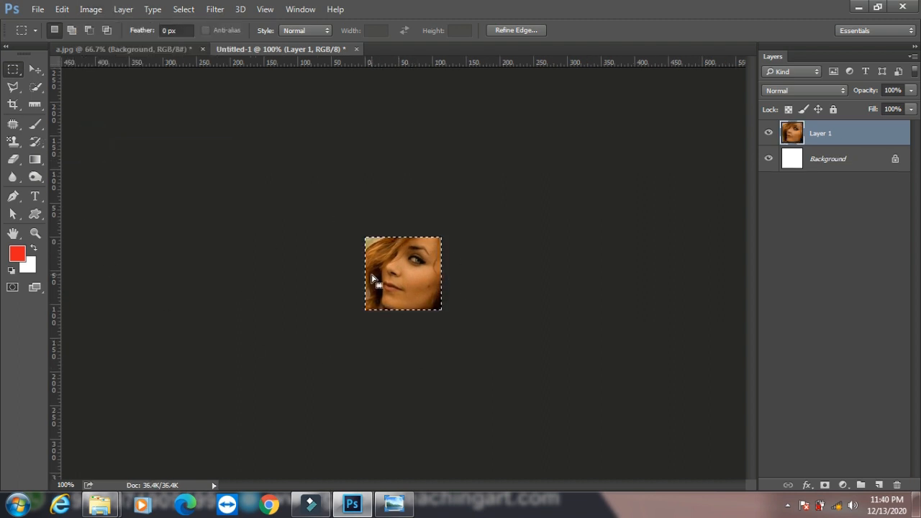
key(ctrl+z)
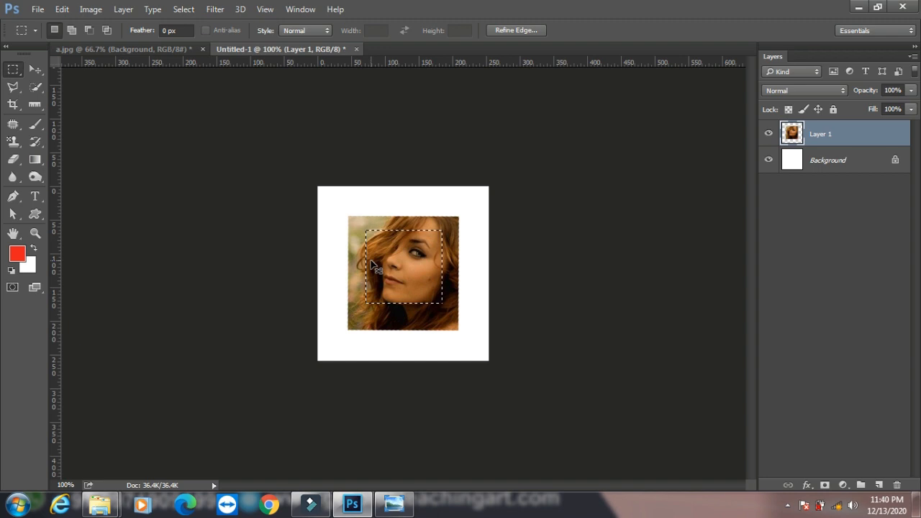
key(ctrl+d)
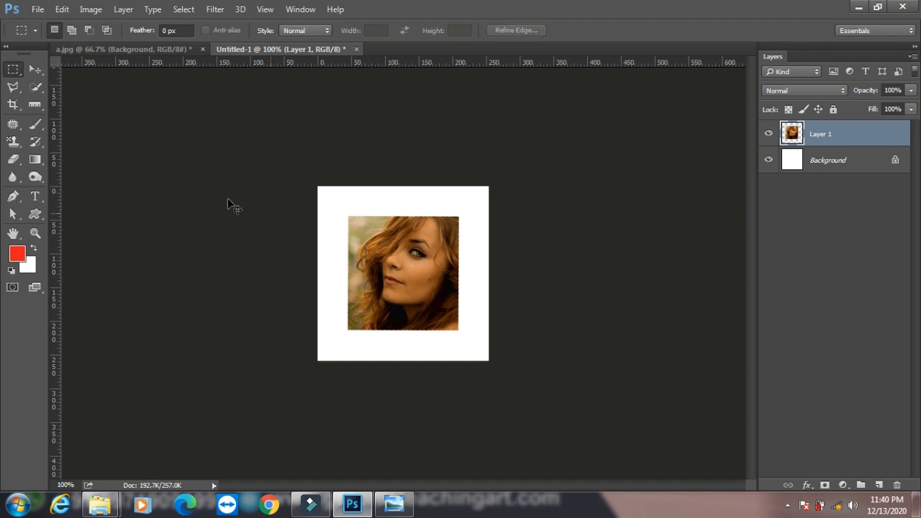
Crop the image with the Crop tool by pulling the canvas's upper-left corner inward over part of the photo.
click(12, 105)
drag(317, 187, 348, 212)
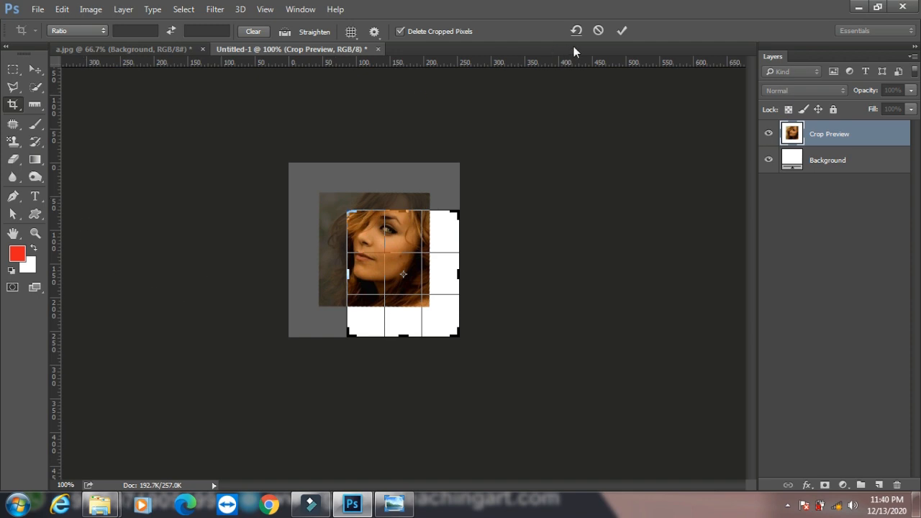
click(91, 10)
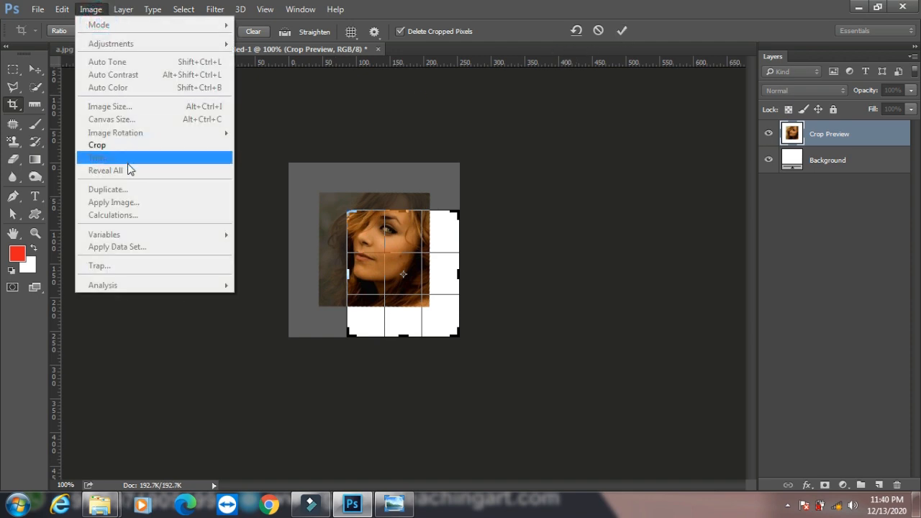
click(123, 145)
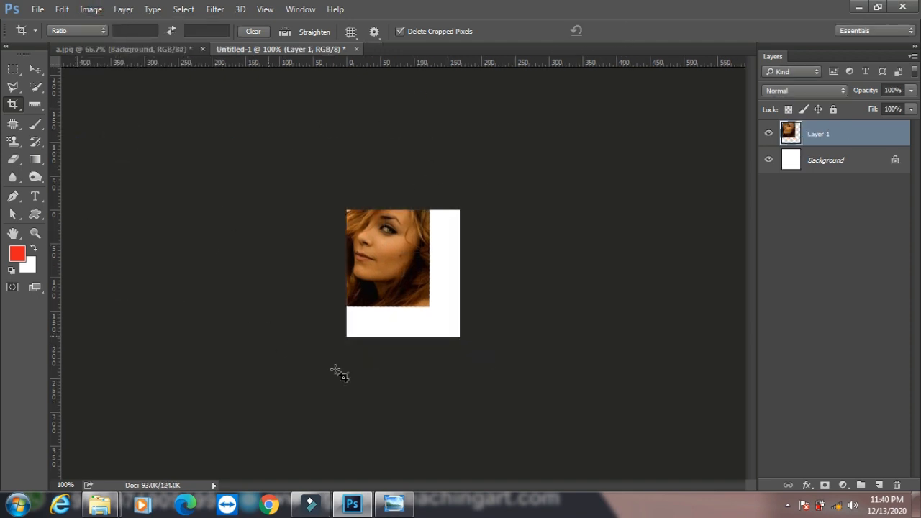
Undo the last crop and nudge the face layer slightly within the white canvas.
click(92, 11)
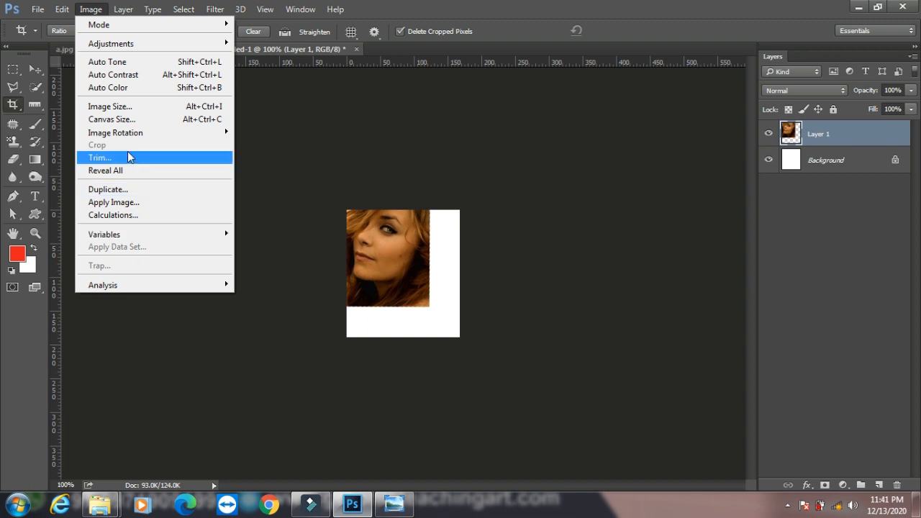
click(32, 69)
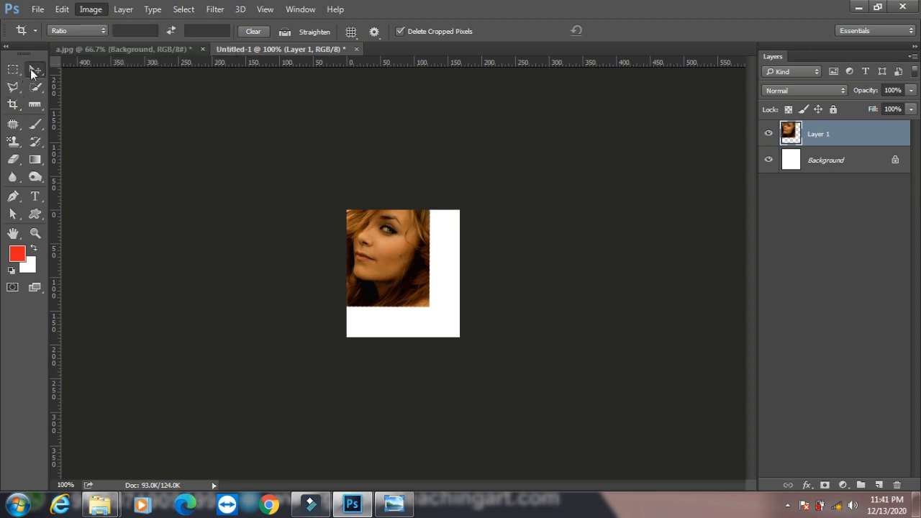
click(32, 69)
key(ctrl+z)
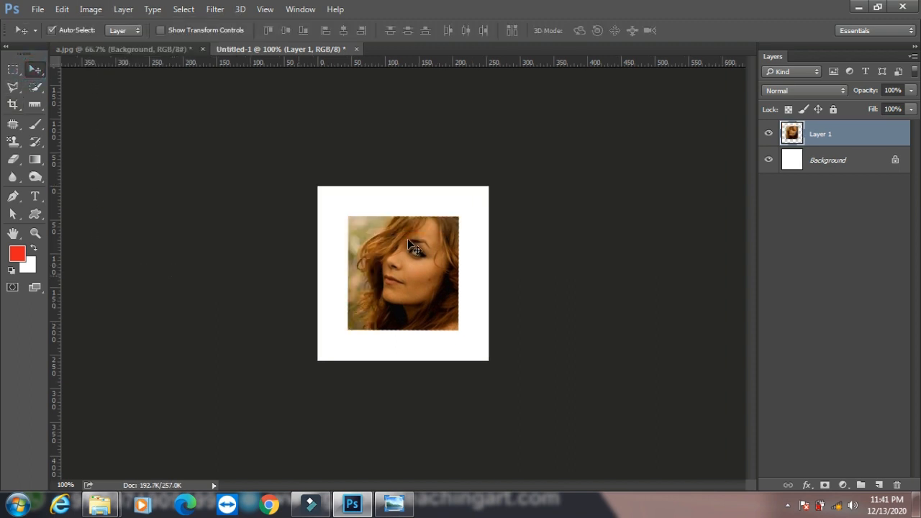
mouse_move(403, 258)
mouse_down()
mouse_move(406, 227)
mouse_move(402, 259)
mouse_up()
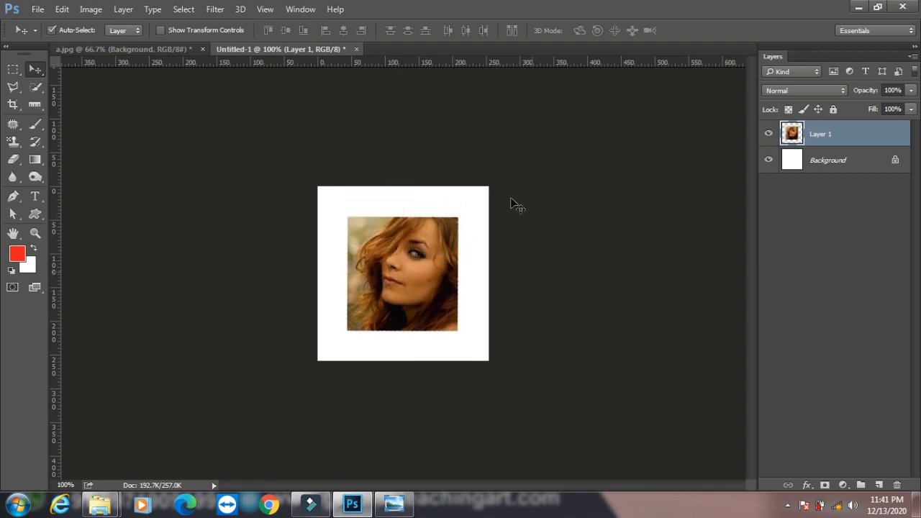
Trim only the top and bottom of the image, based on the top left pixel color.
click(91, 9)
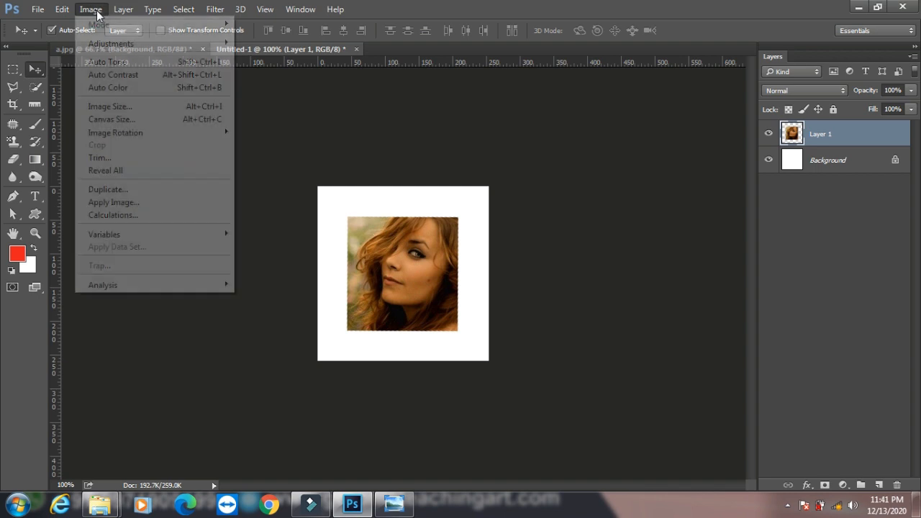
click(129, 155)
drag(461, 116, 585, 88)
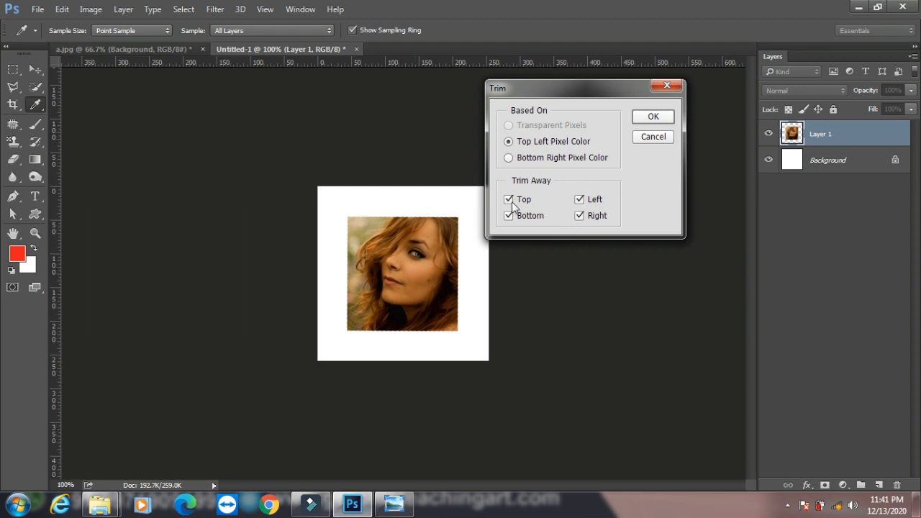
click(580, 200)
click(579, 215)
click(653, 122)
key(v)
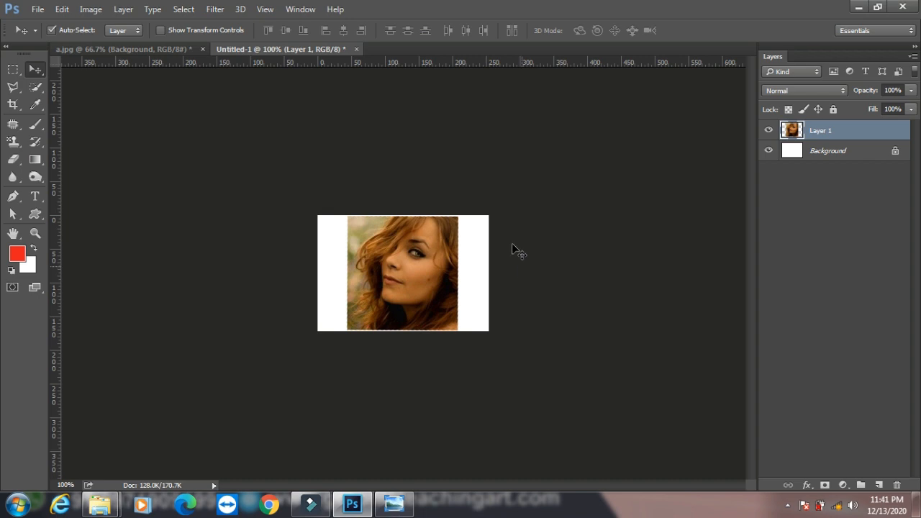
Enlarge the face layer to about 177% past the canvas's upper-left corner with Free Transform, and expand the canvas with Reveal All.
click(93, 10)
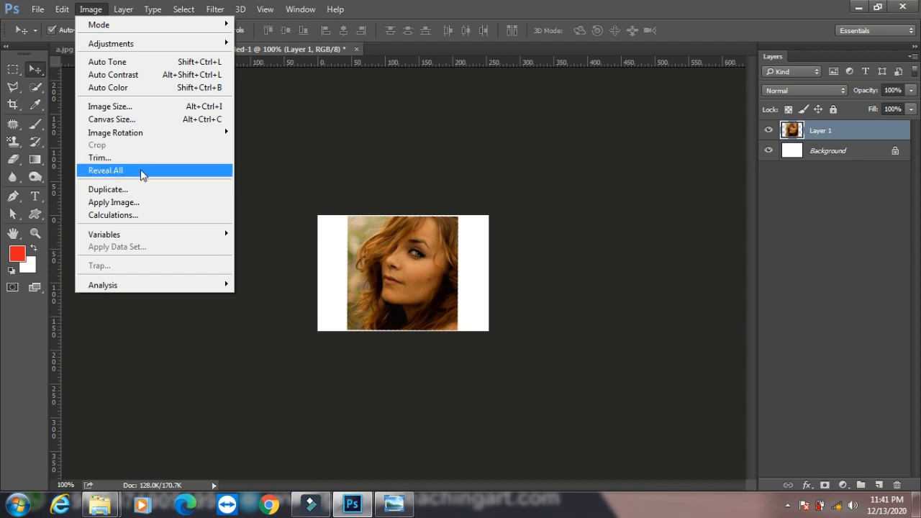
click(38, 71)
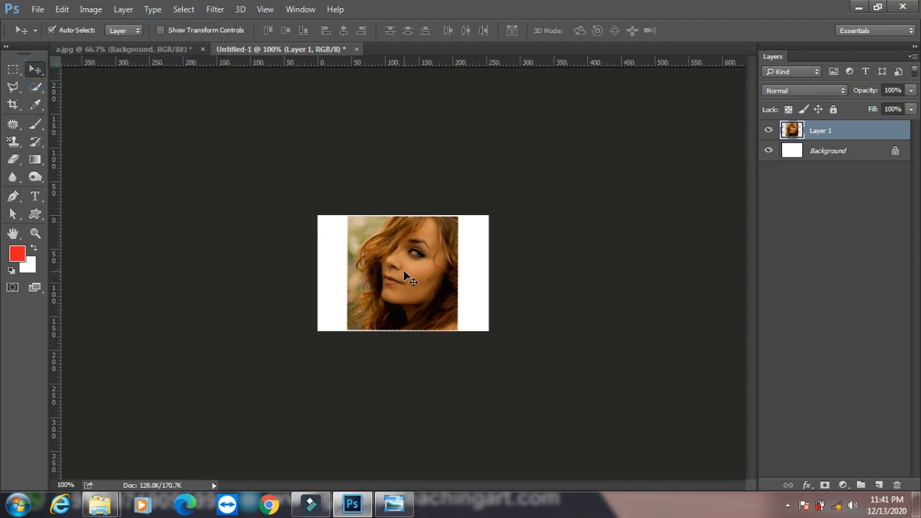
key(ctrl+t)
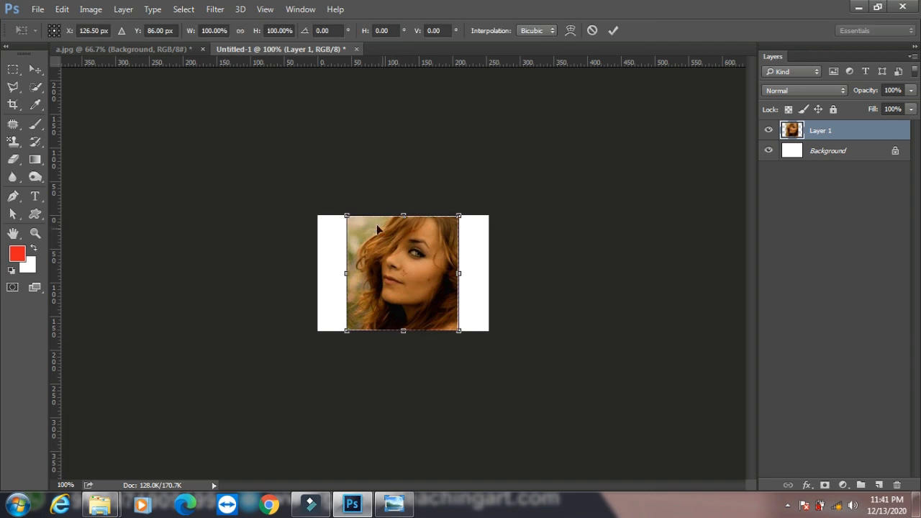
drag(343, 211, 259, 126)
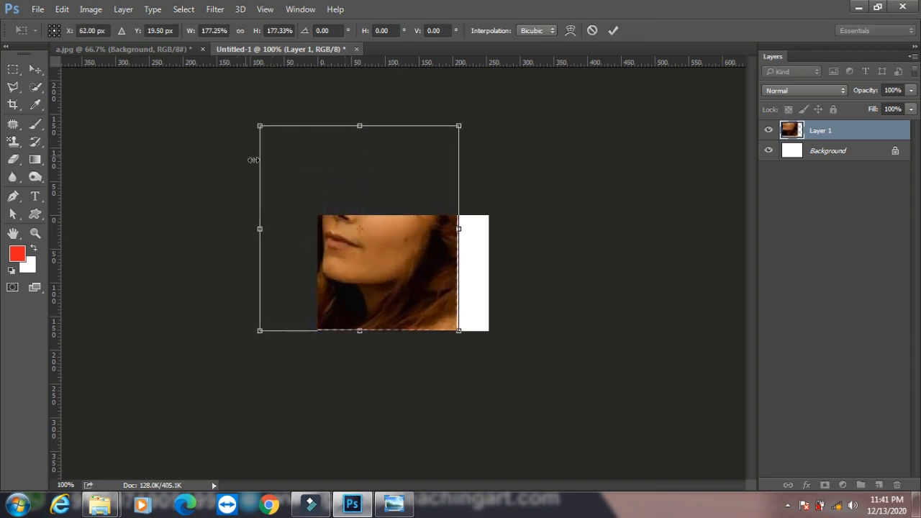
key(Return)
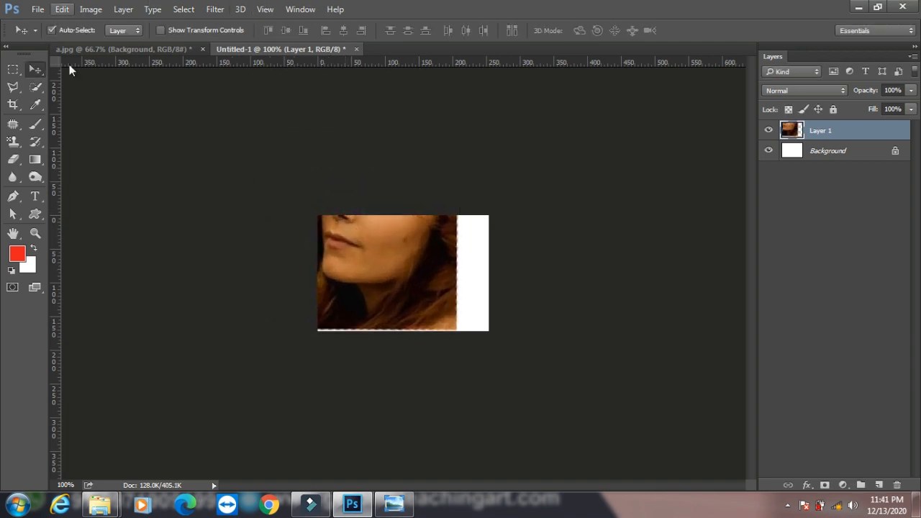
click(90, 9)
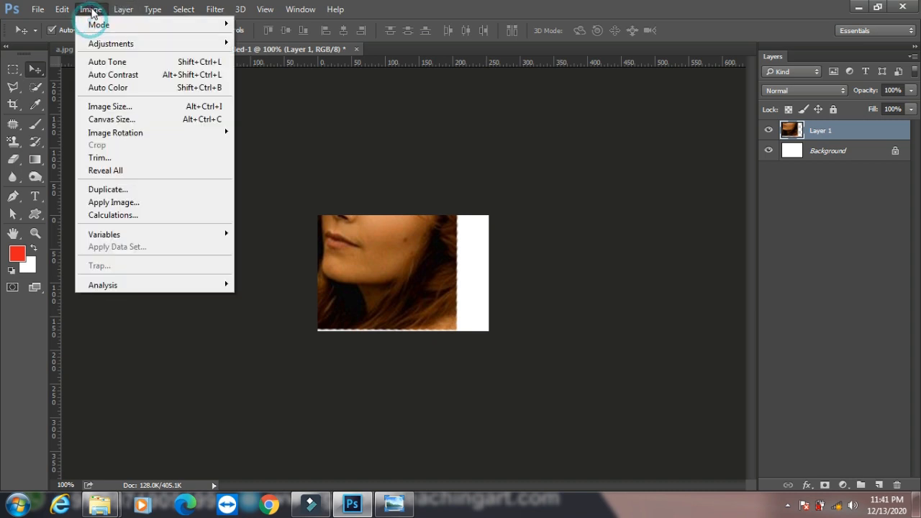
click(141, 173)
Duplicate the image as "Untitled-1 copy" and compare the original with the copy.
click(91, 9)
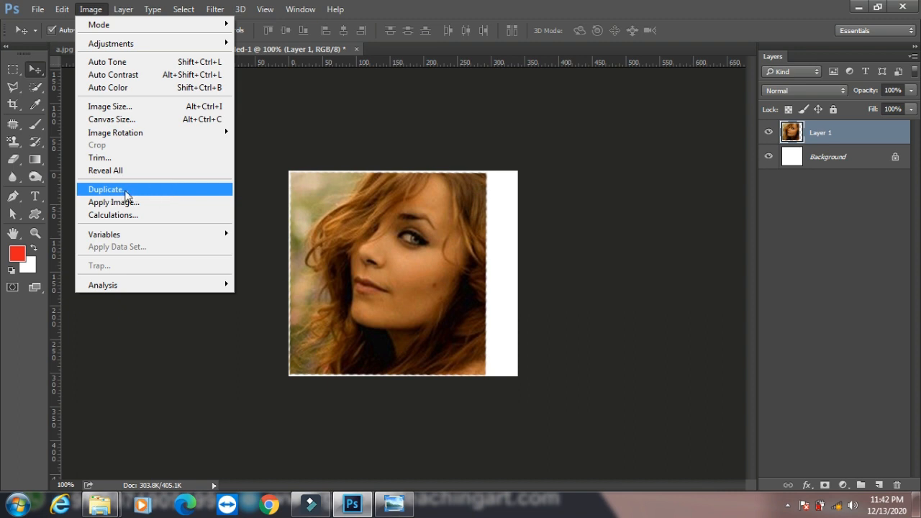
click(126, 190)
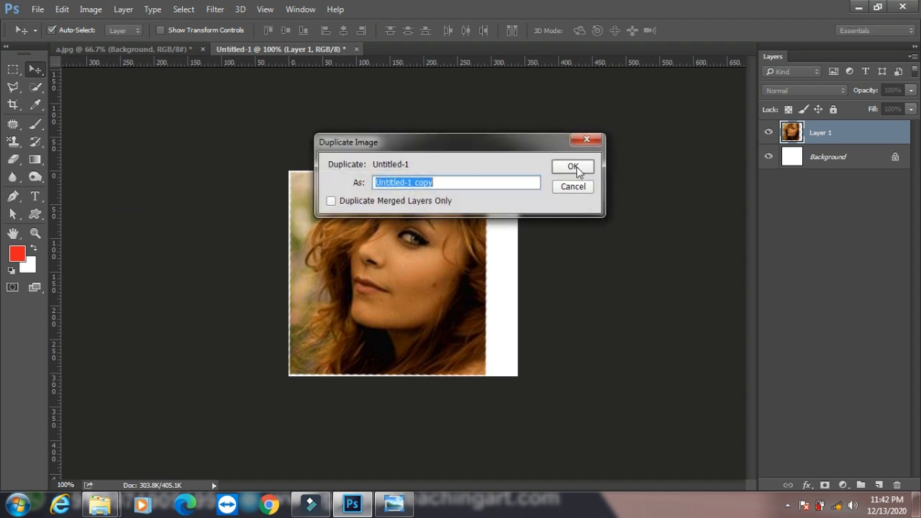
click(568, 169)
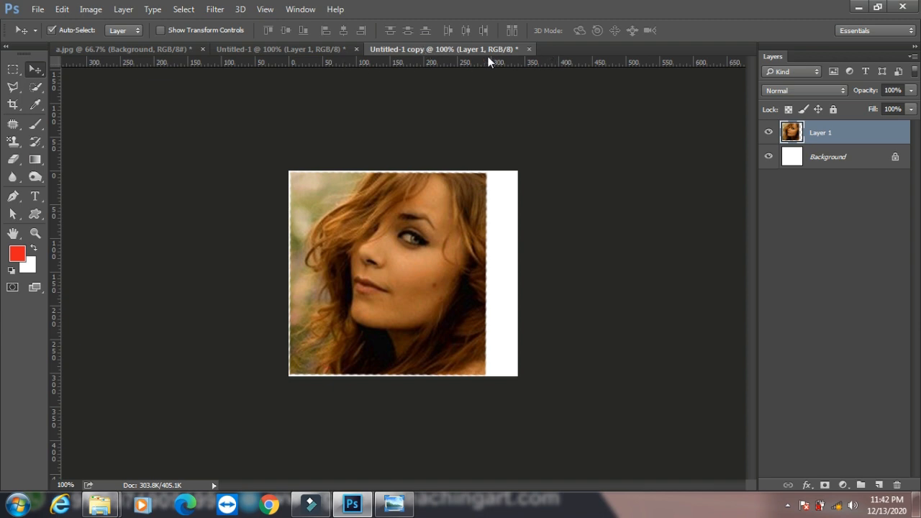
click(260, 56)
click(434, 50)
Duplicate Layer 1 in the copied document with Layer Via Copy.
click(124, 10)
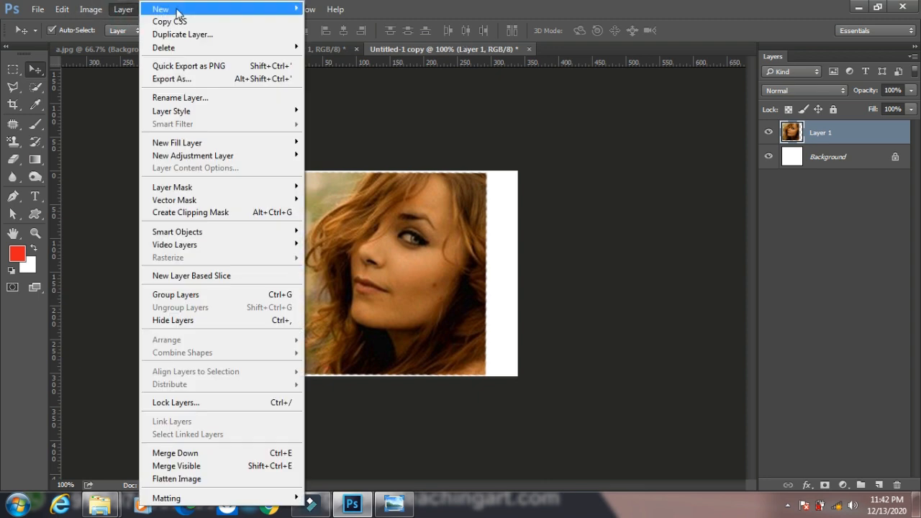
mouse_move(241, 14)
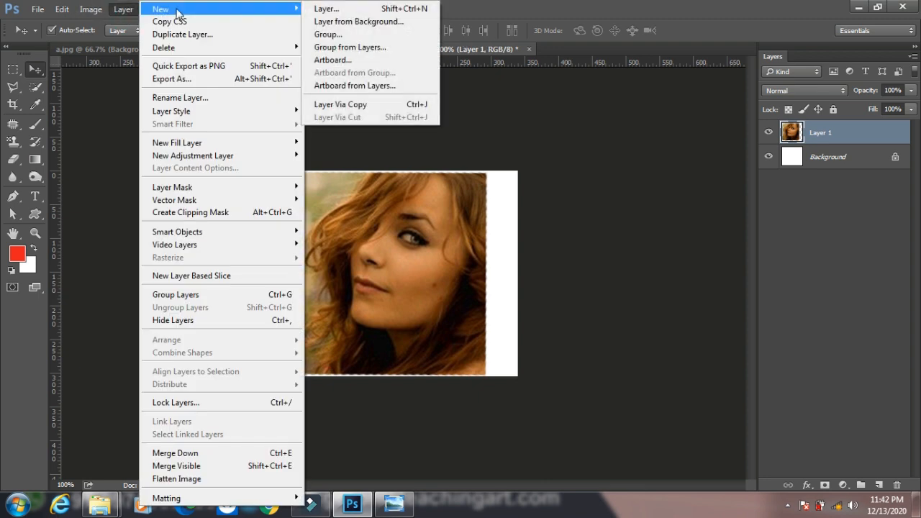
click(353, 103)
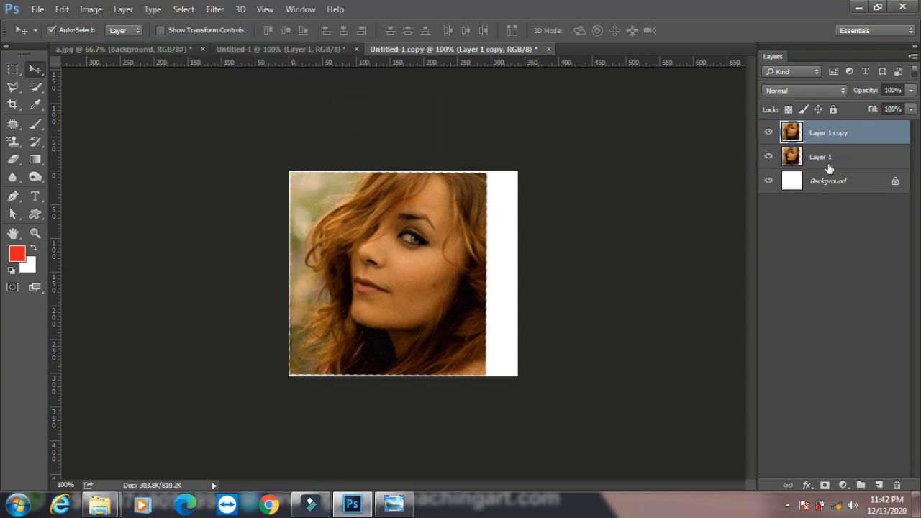
click(91, 10)
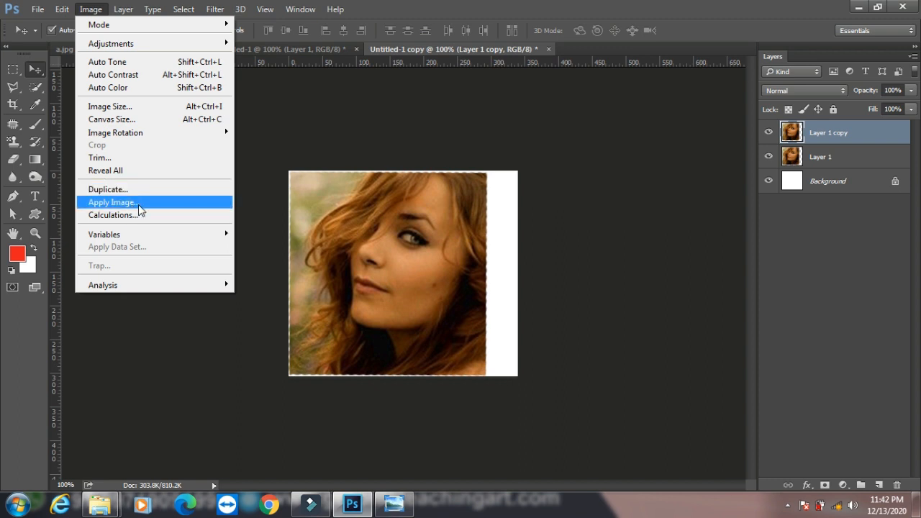
click(31, 69)
Close Untitled-1 copy, Untitled-1 and a.jpg without saving changes.
click(550, 49)
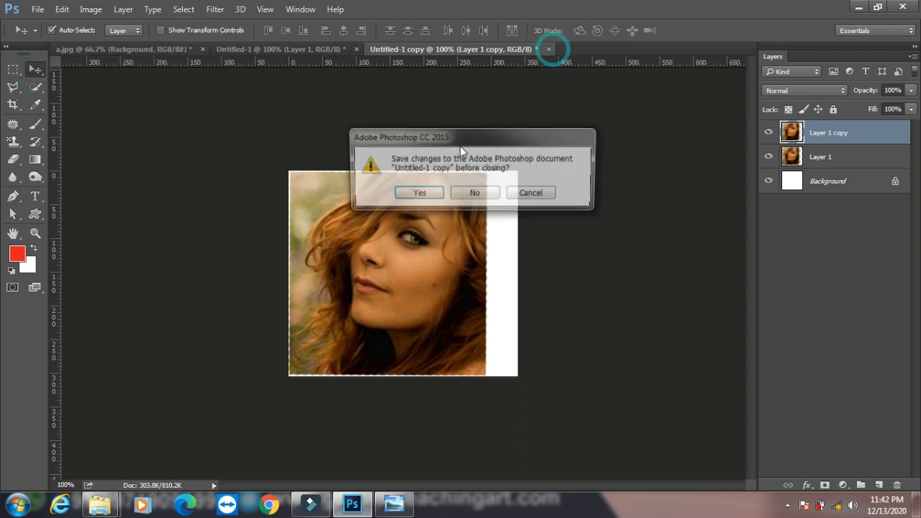
click(473, 195)
click(356, 49)
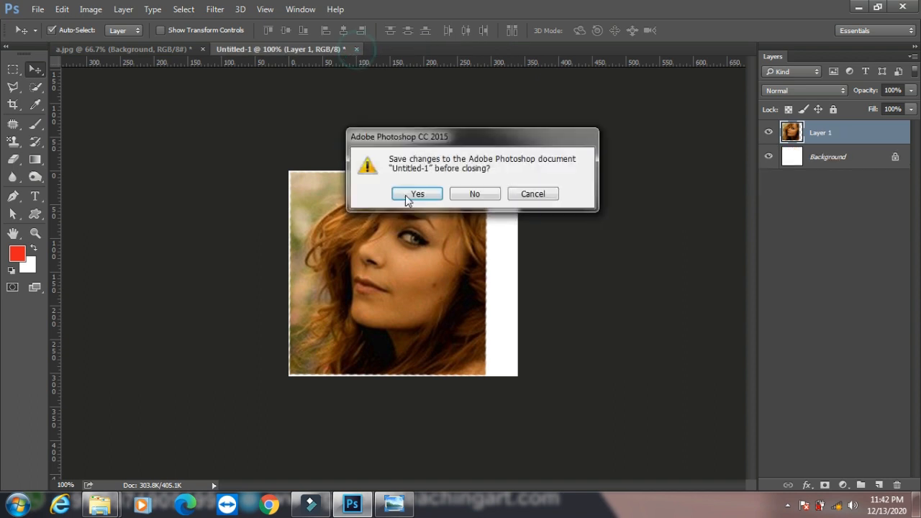
click(481, 195)
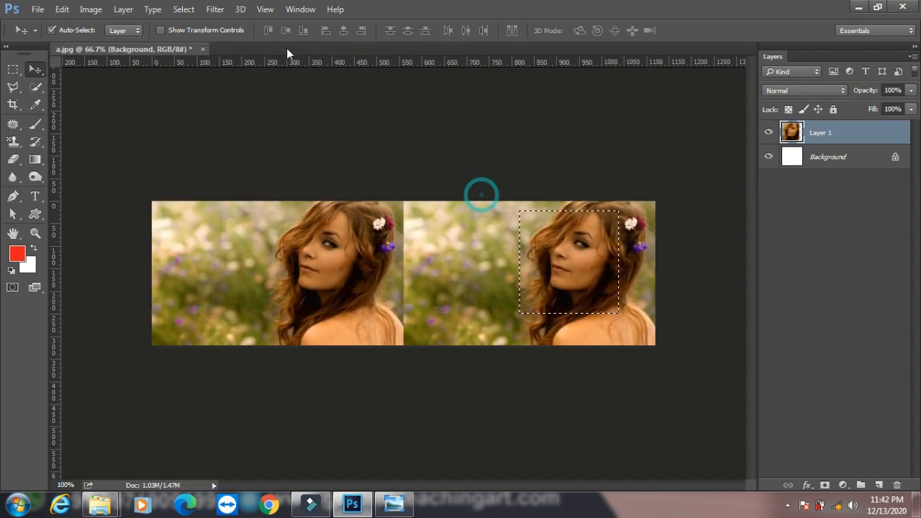
click(206, 50)
click(477, 195)
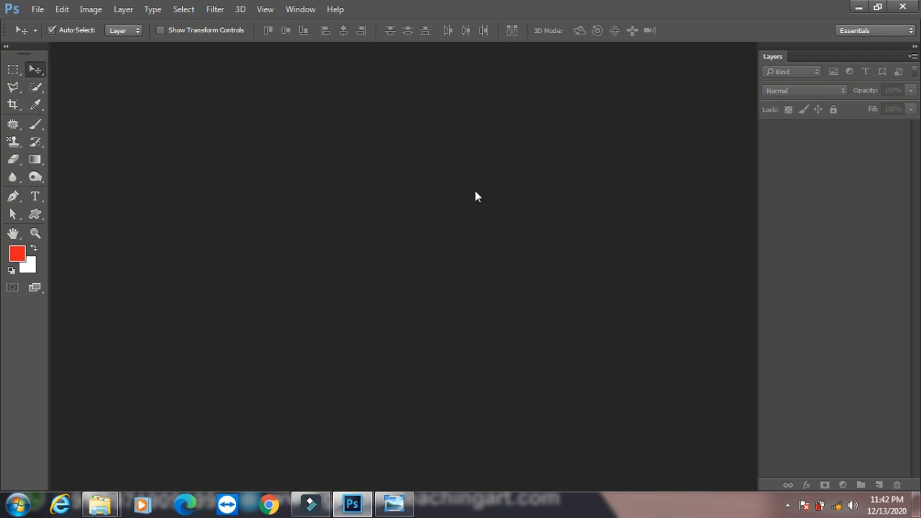
Open the images 19889_en_1 and 86947 together from the WALPAPER folder on the desktop.
double_click(475, 191)
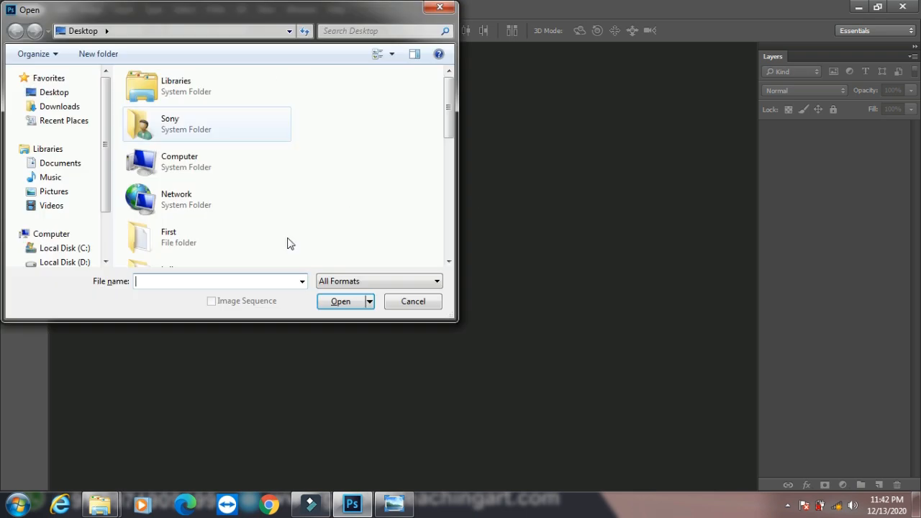
scroll(332, 209, down, 5)
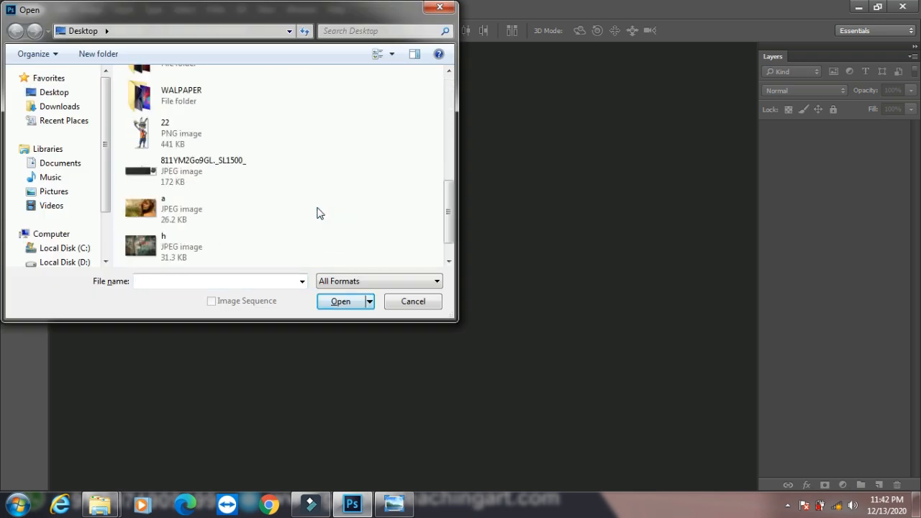
double_click(183, 92)
scroll(308, 156, down, 5)
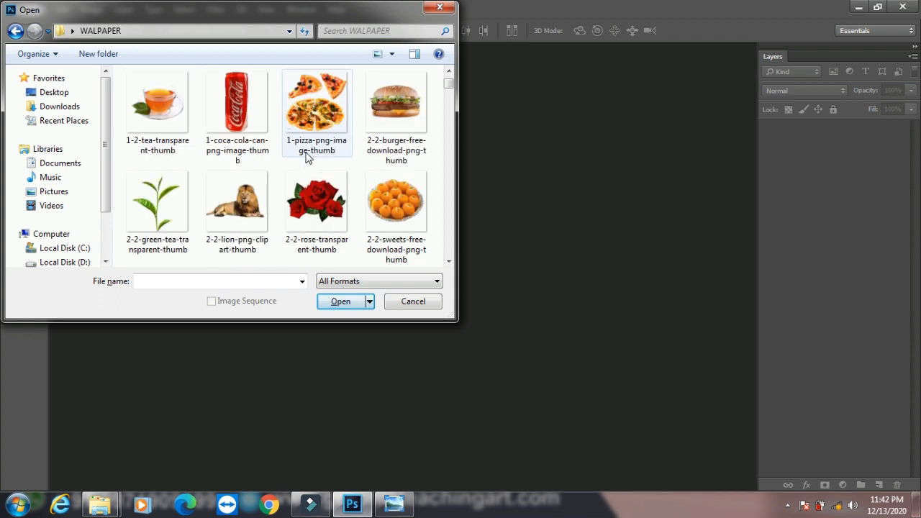
scroll(308, 156, down, 10)
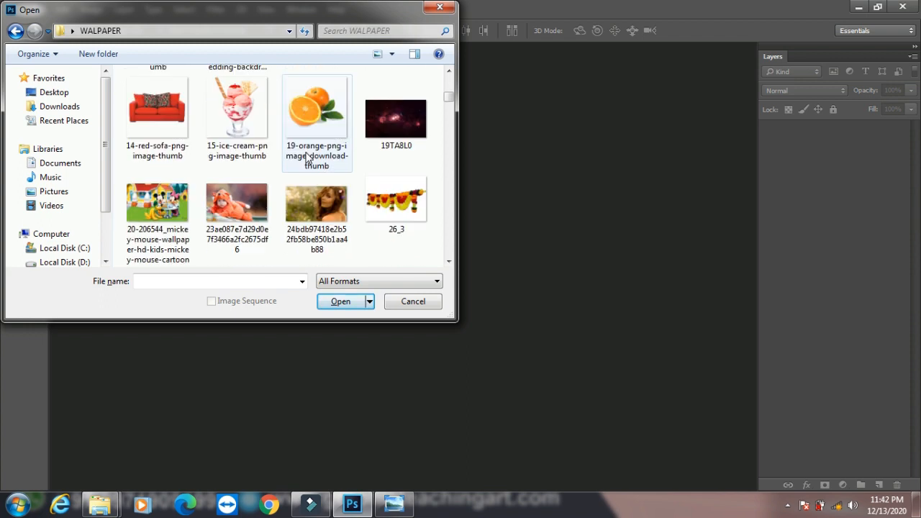
scroll(308, 157, down, 5)
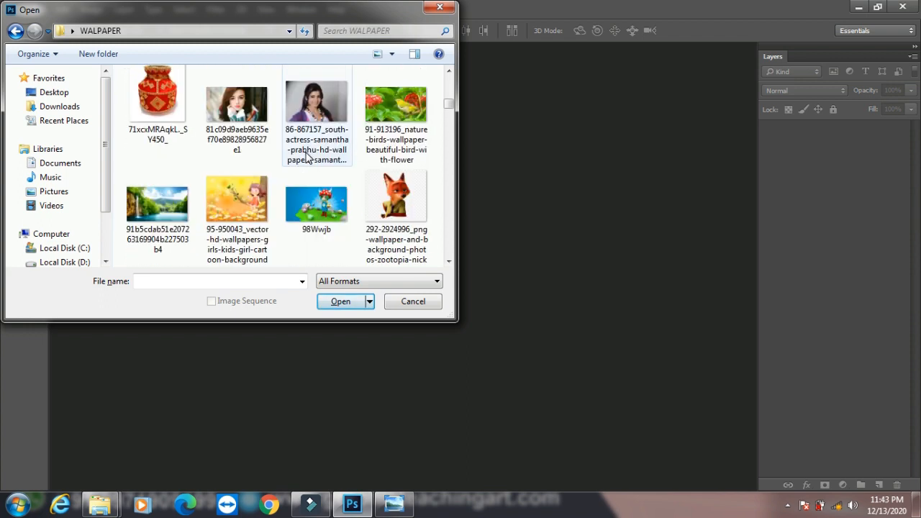
scroll(308, 156, down, 5)
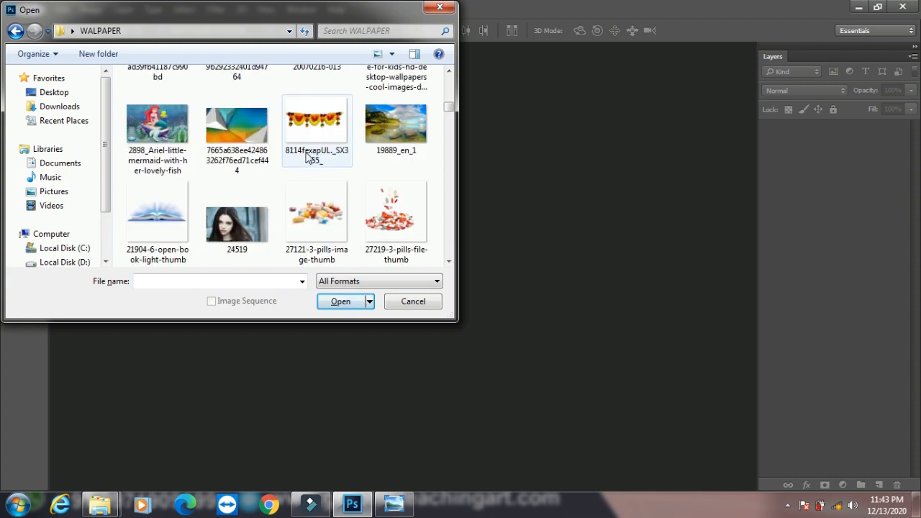
click(385, 131)
scroll(353, 189, down, 5)
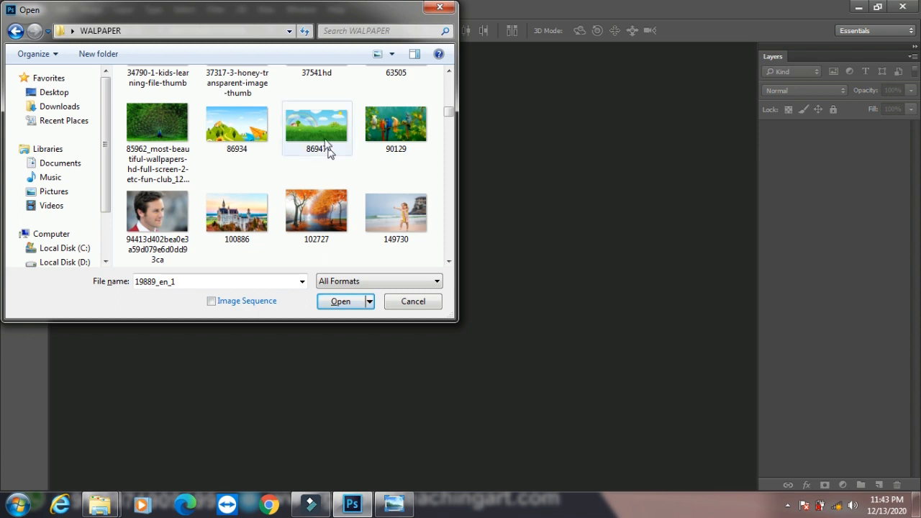
ctrl+click(318, 136)
click(336, 301)
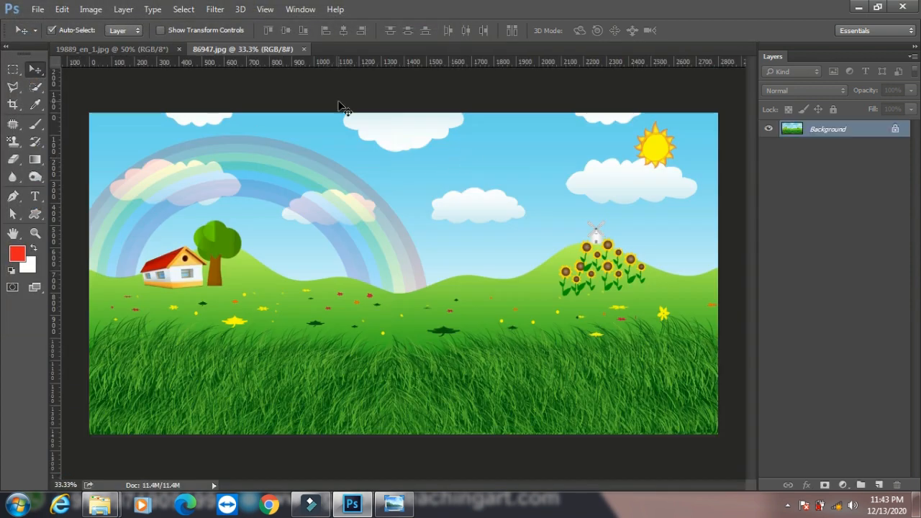
Open the 820391 free-download 1920x1200 waterfall wallpaper and paste it as a new layer into 19889_en_1.jpg.
key(ctrl+o)
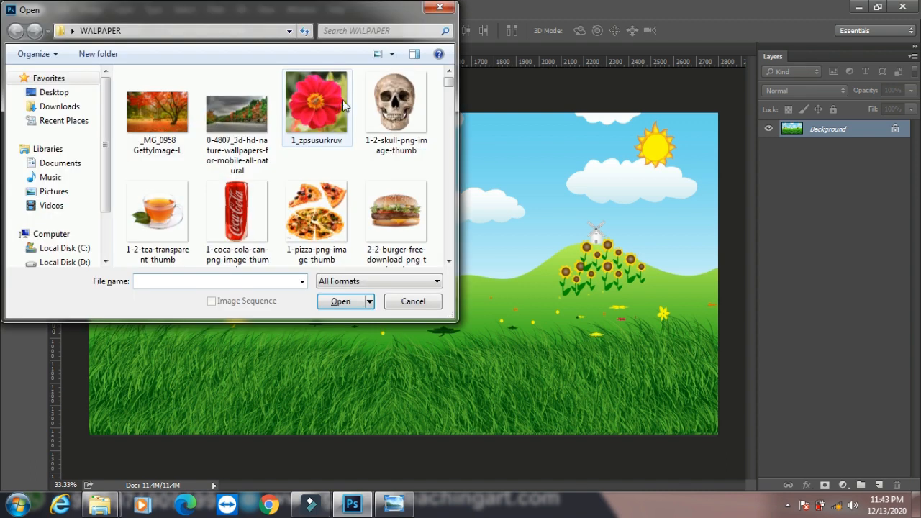
scroll(237, 180, down, 3)
click(157, 203)
click(336, 304)
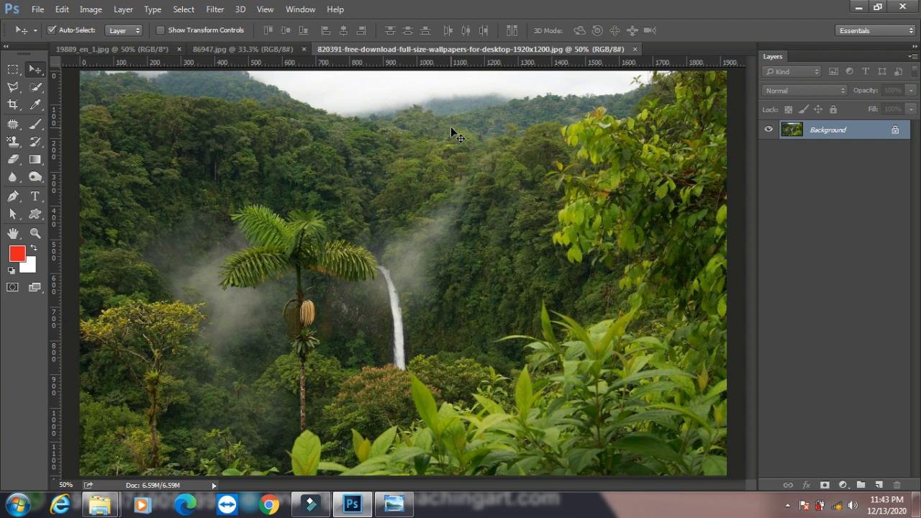
click(133, 47)
key(ctrl+v)
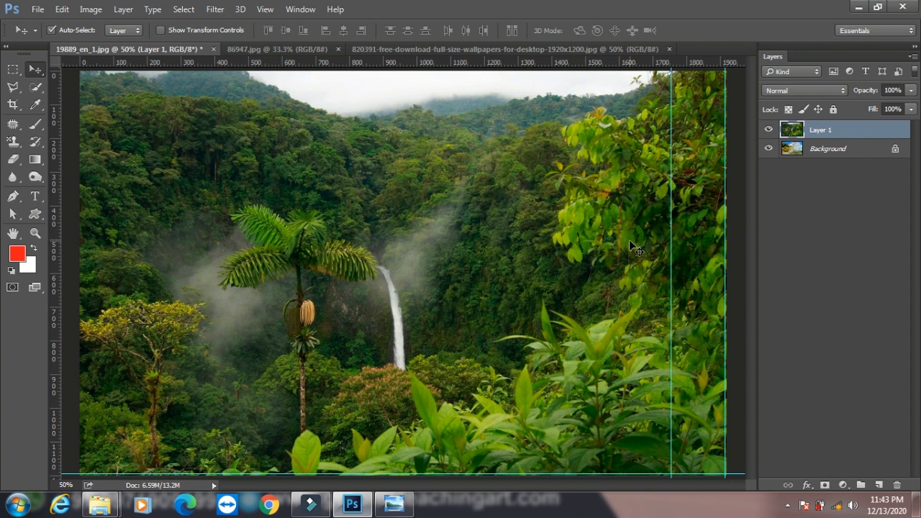
Start Apply Image on Layer 1 and try the Linear Burn and Color Dodge blending modes on the merged source.
click(89, 11)
click(147, 203)
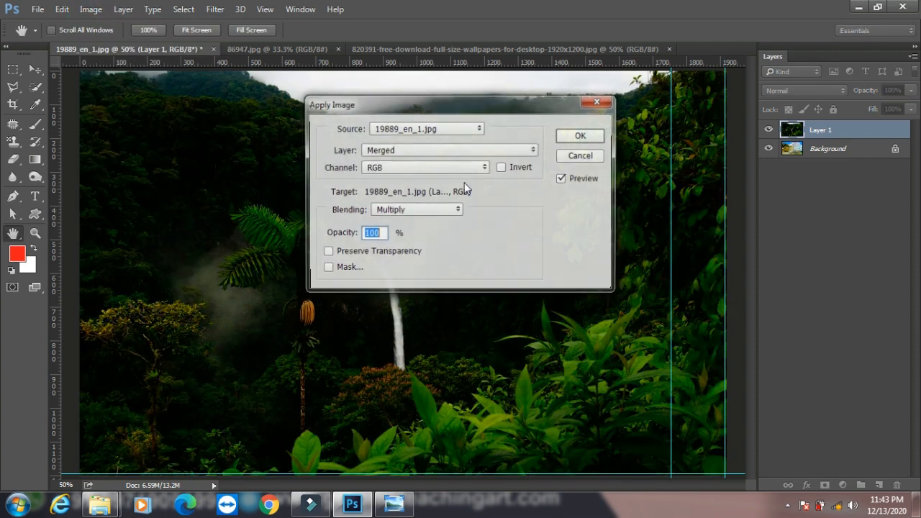
drag(441, 102, 567, 59)
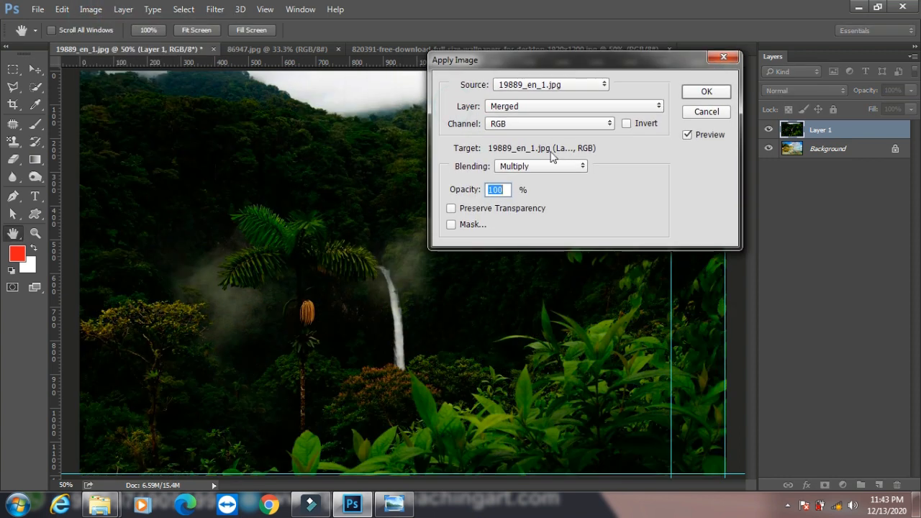
click(545, 167)
click(545, 170)
key(Down)
key(Down)
key(Down)
key(Down)
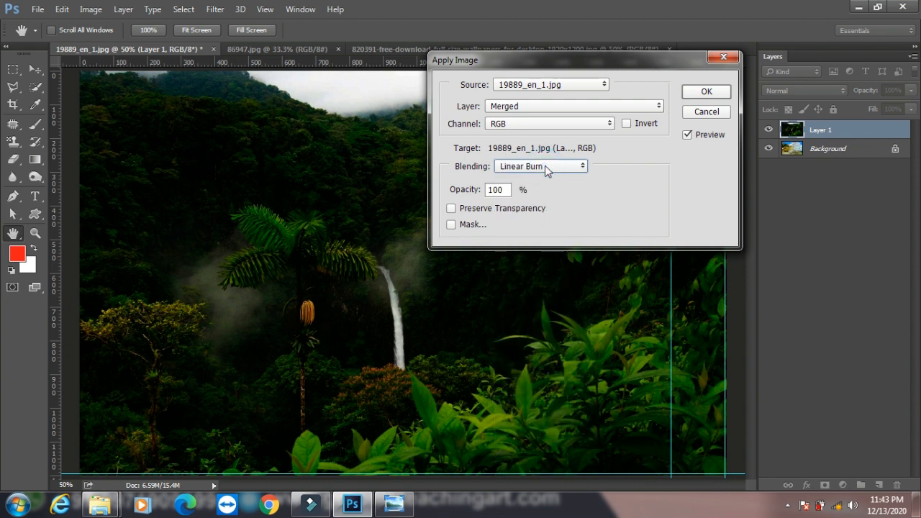
key(Down)
key(Down)
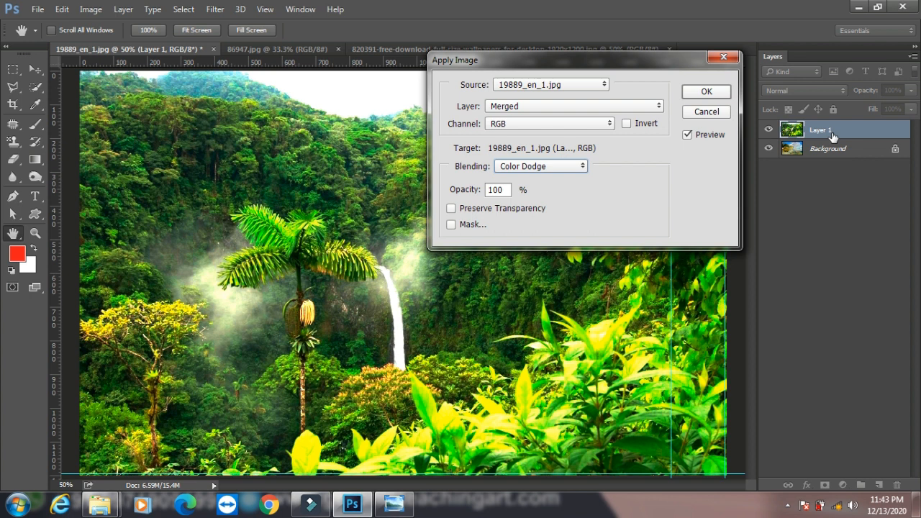
Set the Apply Image blending to Normal and compare Background and Layer 1 as source layer, ending on Background.
click(535, 169)
click(530, 178)
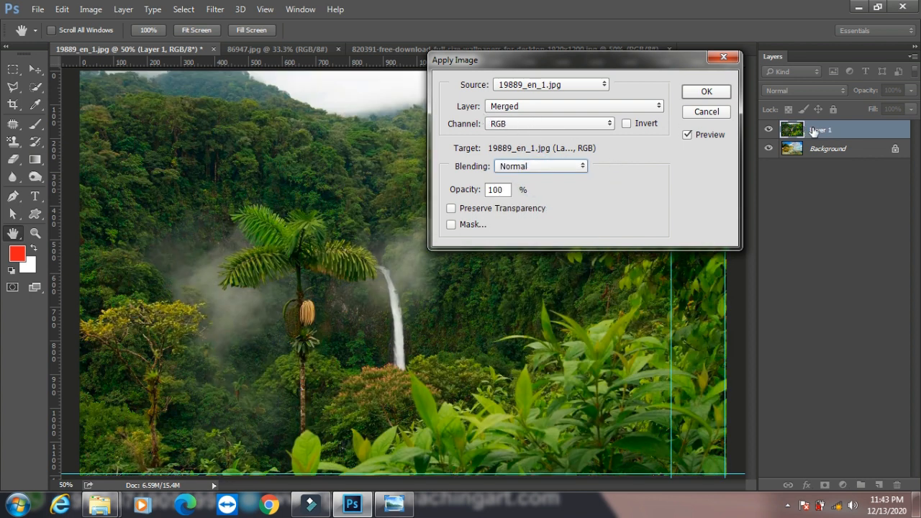
click(520, 105)
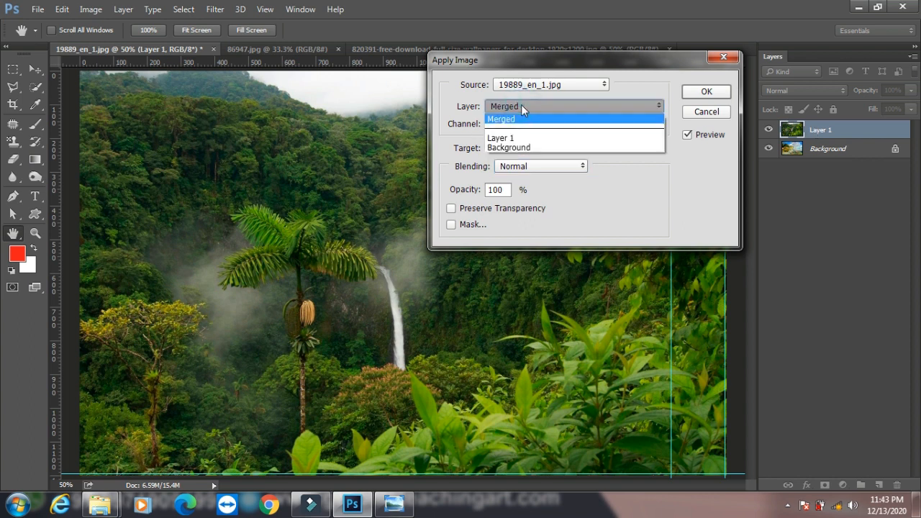
click(521, 148)
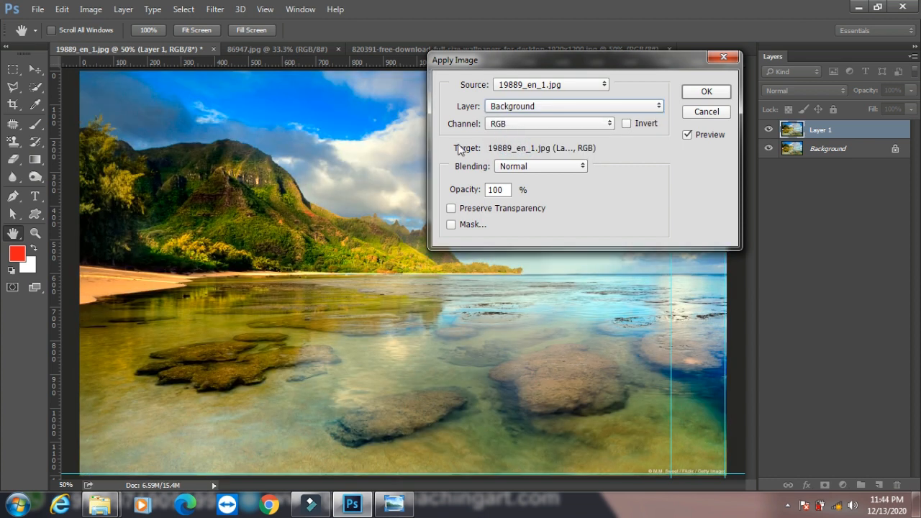
click(536, 111)
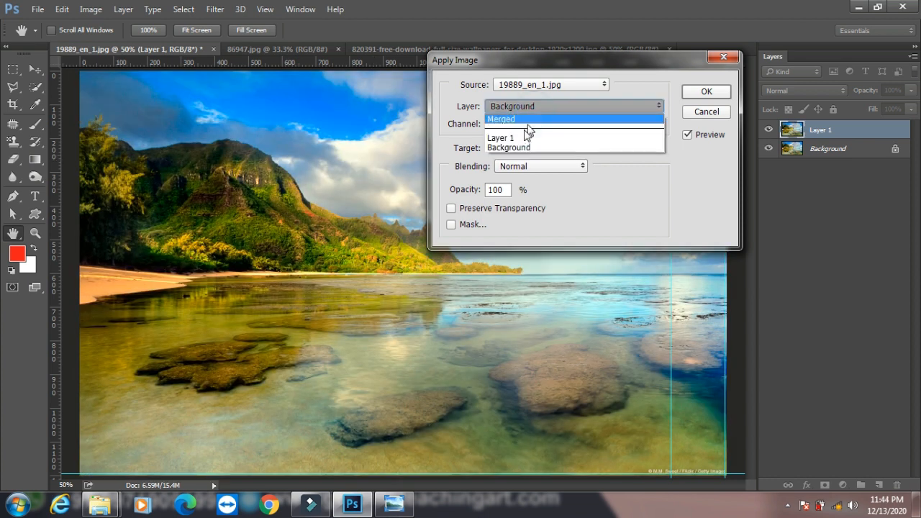
click(515, 138)
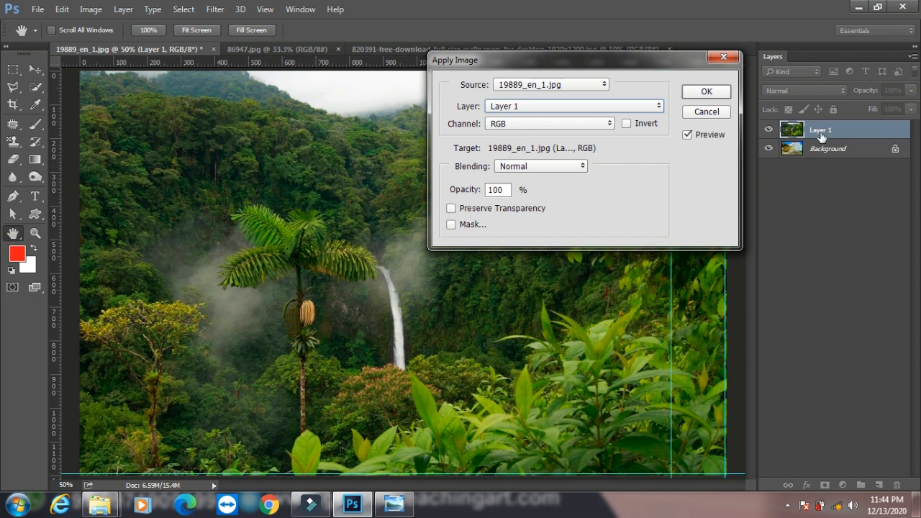
click(515, 108)
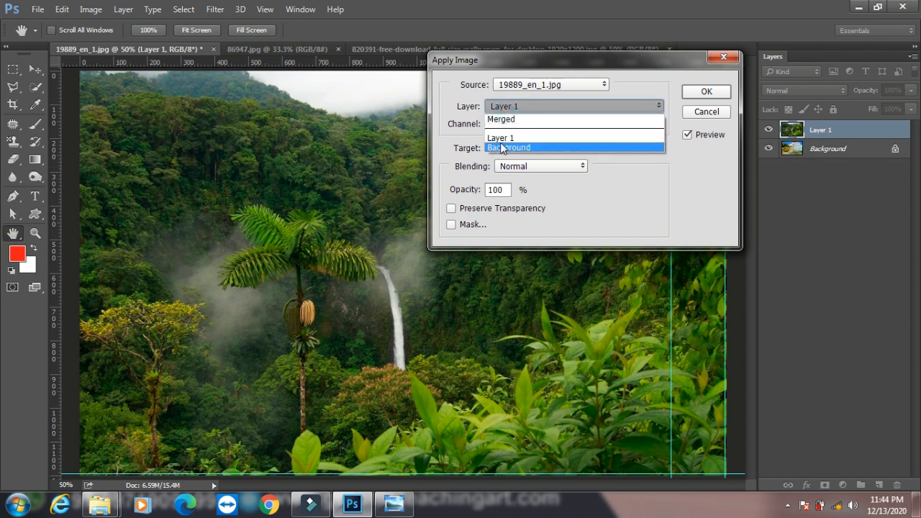
click(517, 147)
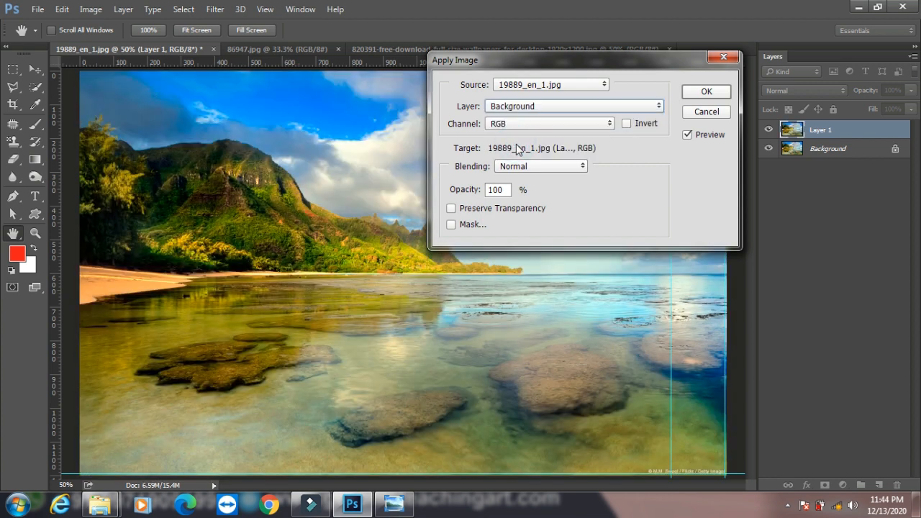
Try several darkening blends for the Background source and apply it to Layer 1 with Screen blending.
click(519, 167)
click(519, 166)
key(Down)
key(Down)
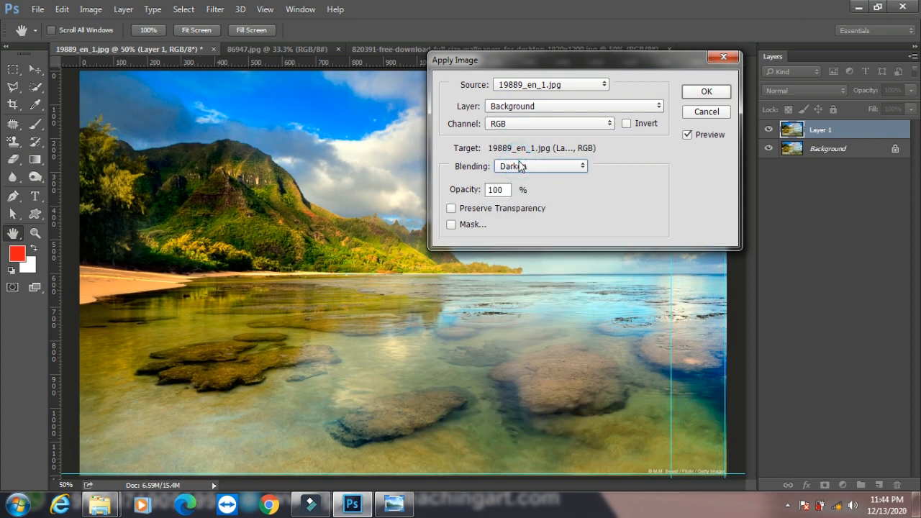
key(Down)
key(Down)
key(Down)
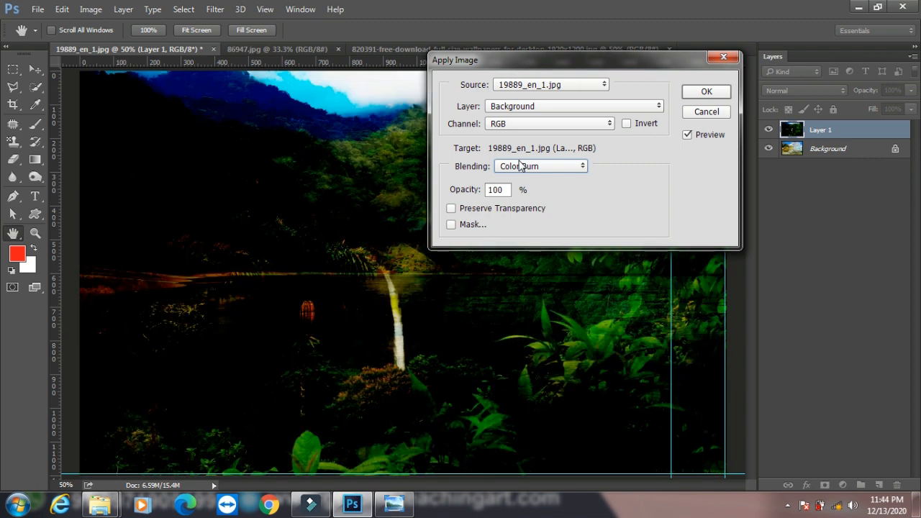
key(Down)
key(Down)
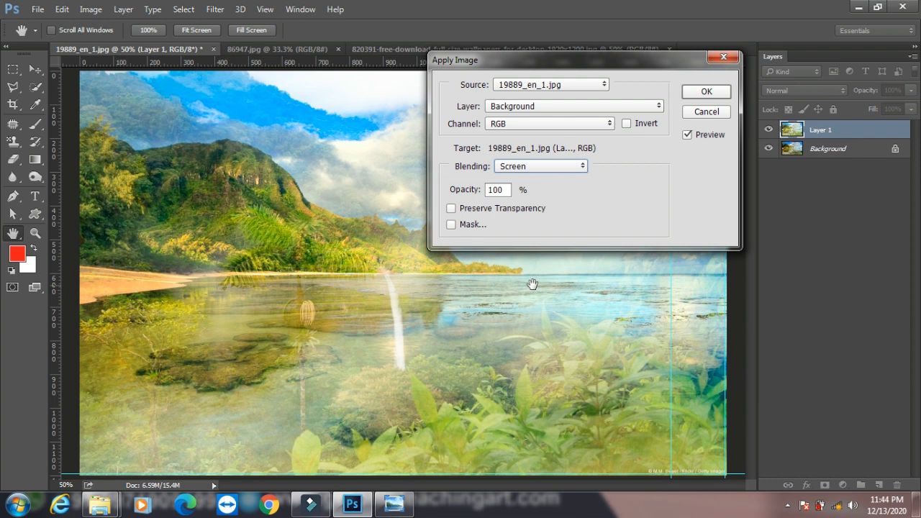
click(695, 95)
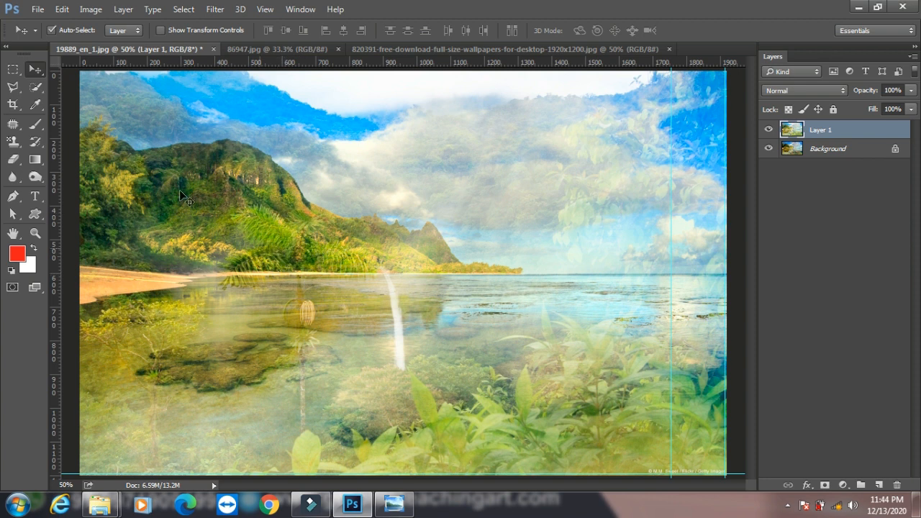
Select the full-width area from the horizon up to the canvas's top edge, delete it from Layer 1 and deselect.
click(13, 69)
drag(76, 92, 737, 274)
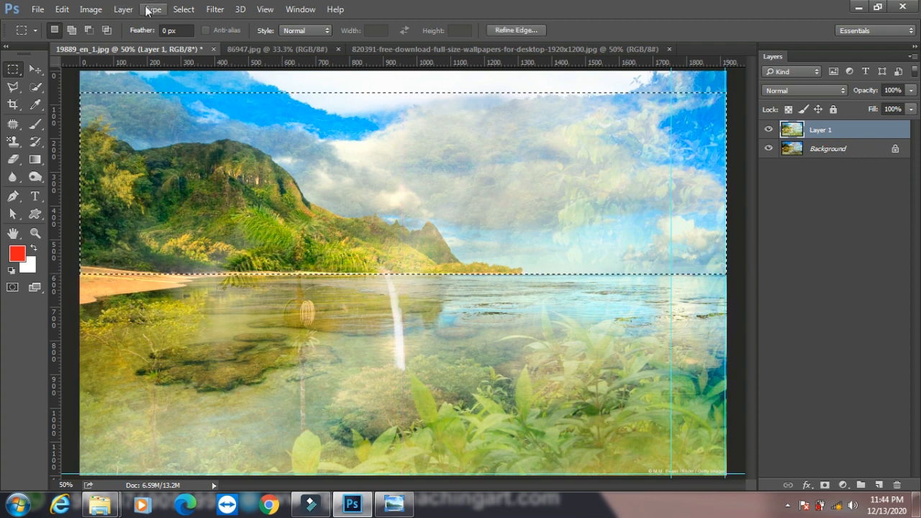
click(181, 10)
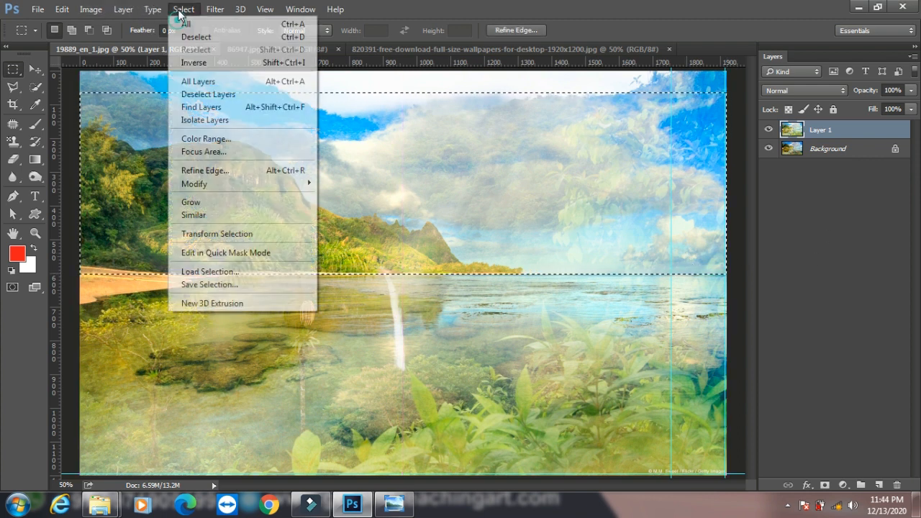
click(245, 238)
drag(403, 93, 408, 59)
key(Return)
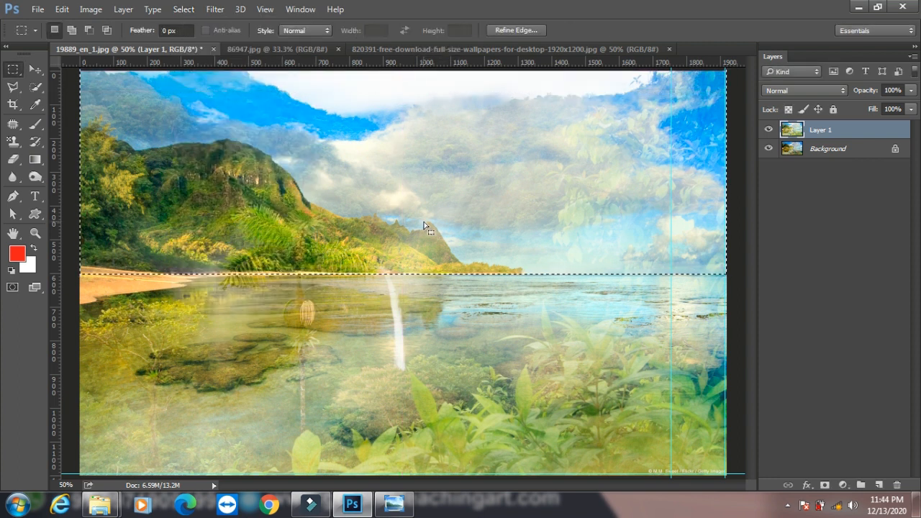
key(Delete)
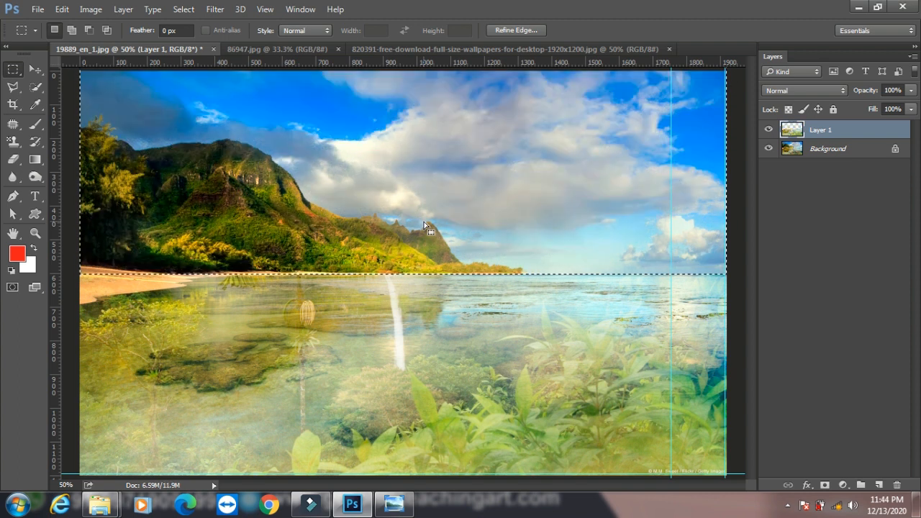
key(ctrl+d)
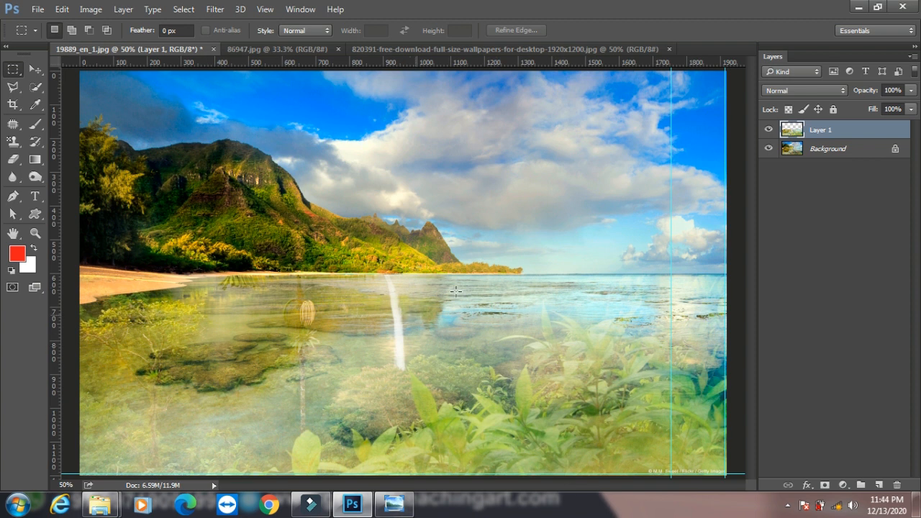
Delete Layer 1 and undo back to the original waterfall layer from before Apply Image.
click(36, 70)
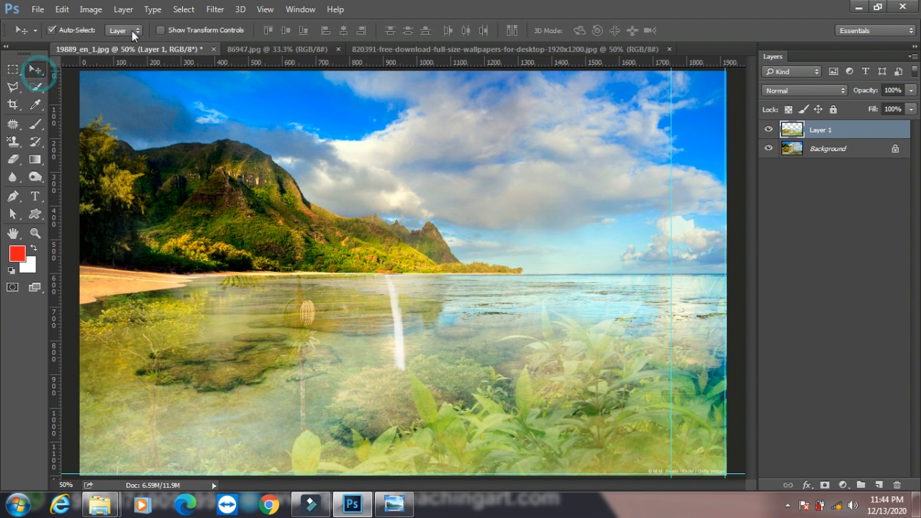
click(896, 485)
click(407, 194)
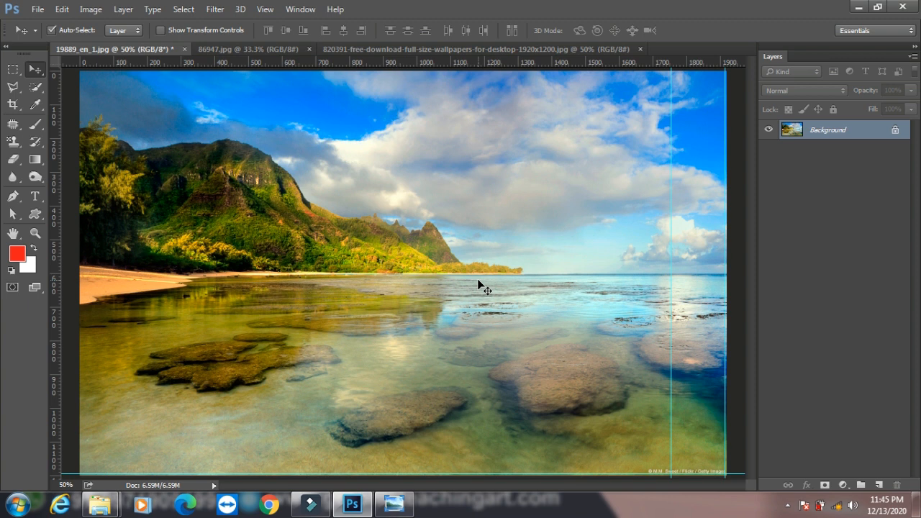
key(ctrl+z)
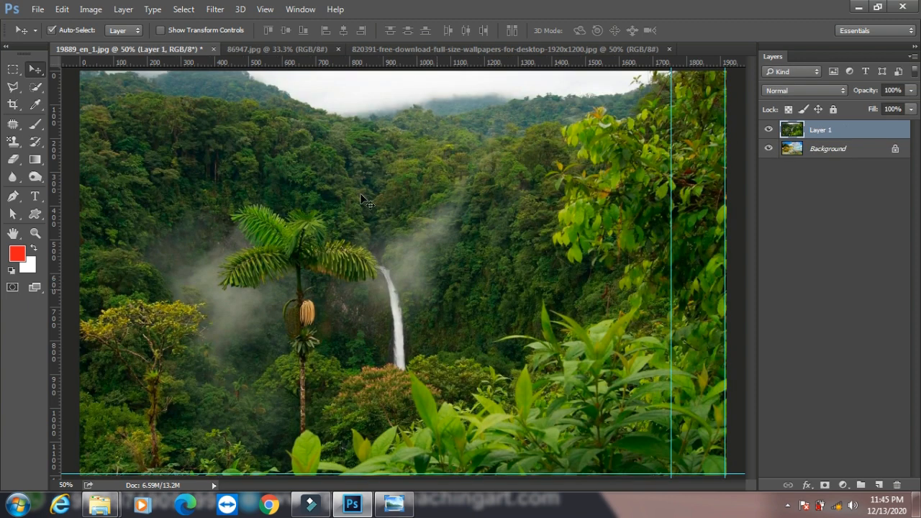
Start Calculations and set the Source 1 layer to Background.
click(91, 9)
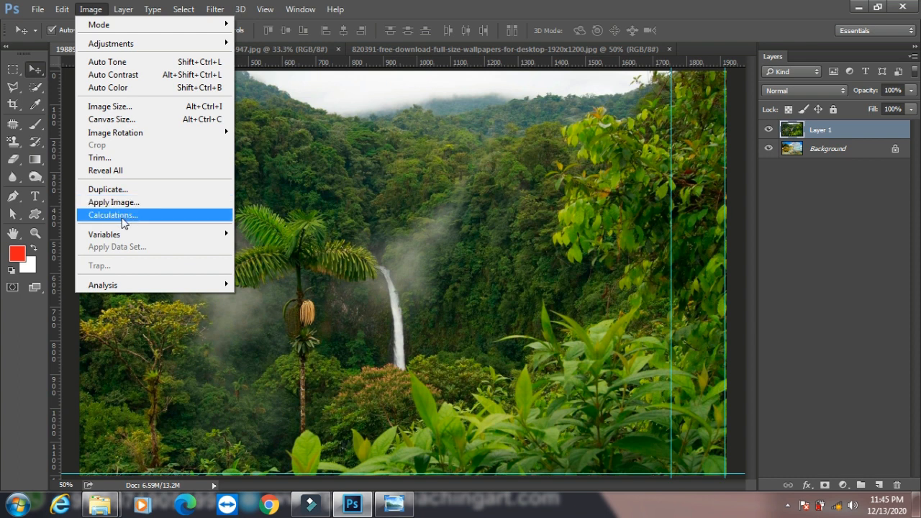
click(113, 215)
drag(444, 91, 581, 45)
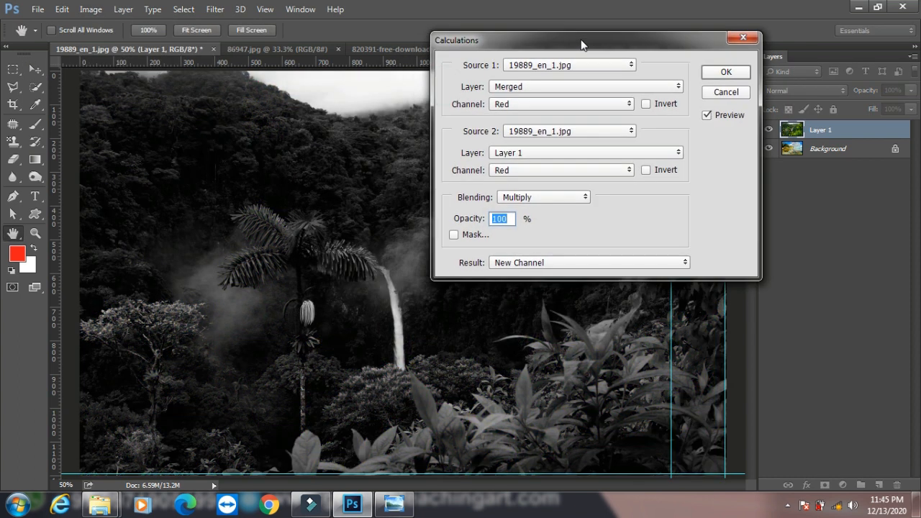
click(547, 88)
click(515, 128)
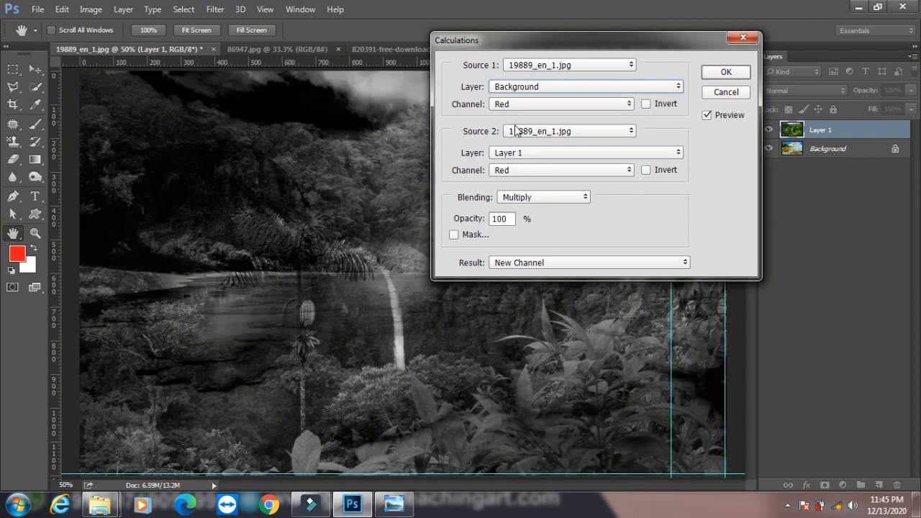
Preview the Calculations blending modes, including Screen, Overlay and Vivid Light, and cancel the command.
click(530, 195)
click(530, 195)
key(Down)
key(Down)
key(Down)
key(Down)
key(Down)
key(Down)
key(Down)
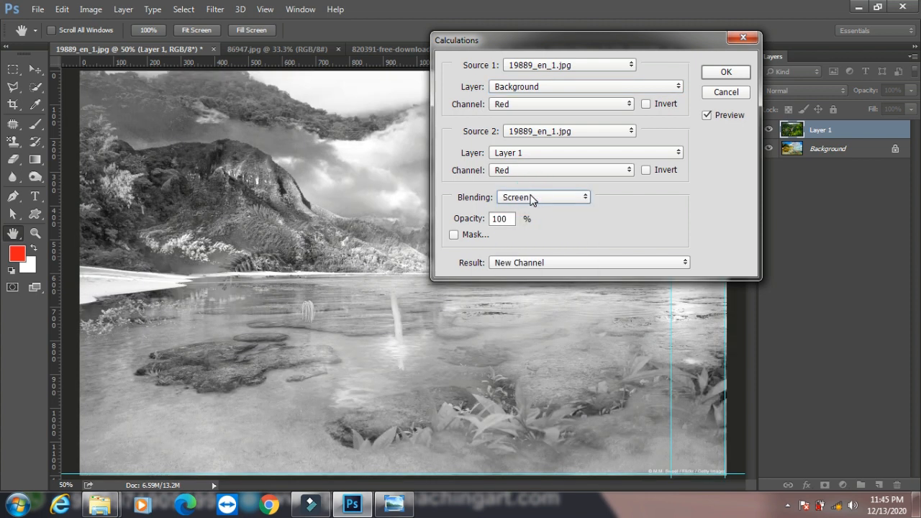
key(Down)
key(Down)
key(Down)
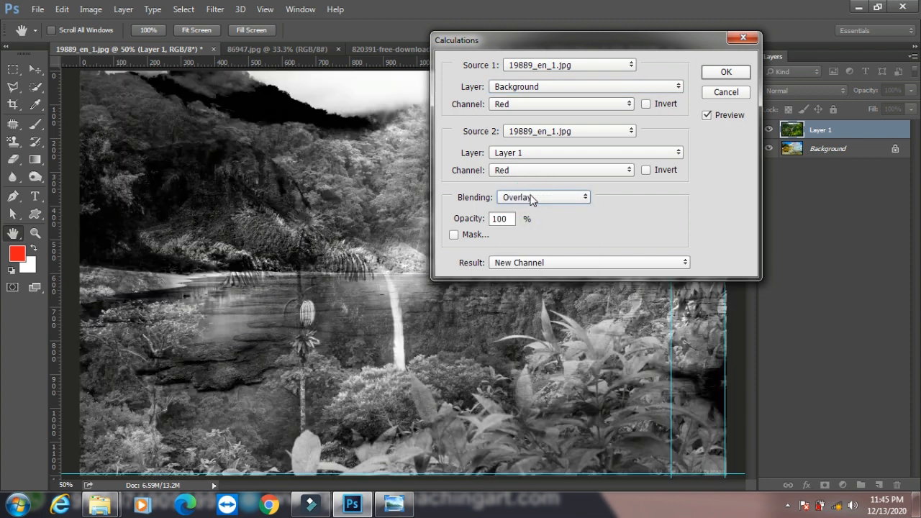
key(Down)
key(Down)
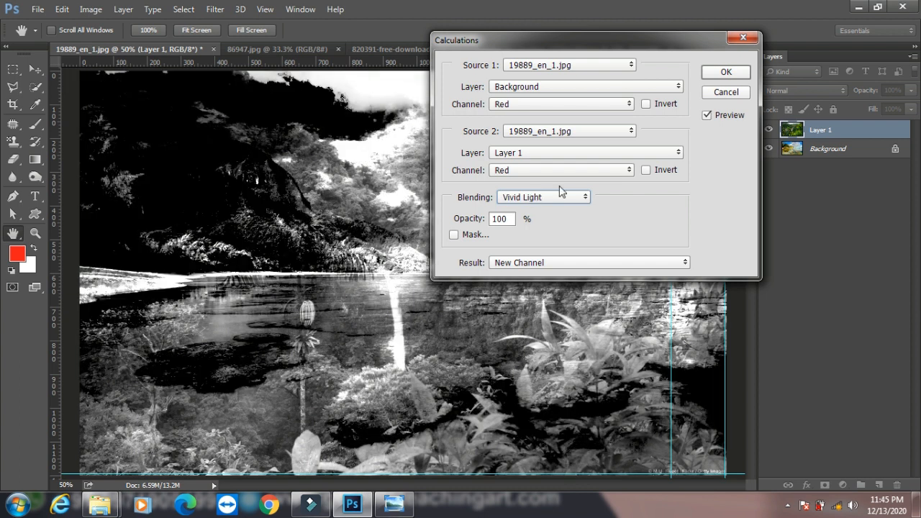
click(725, 92)
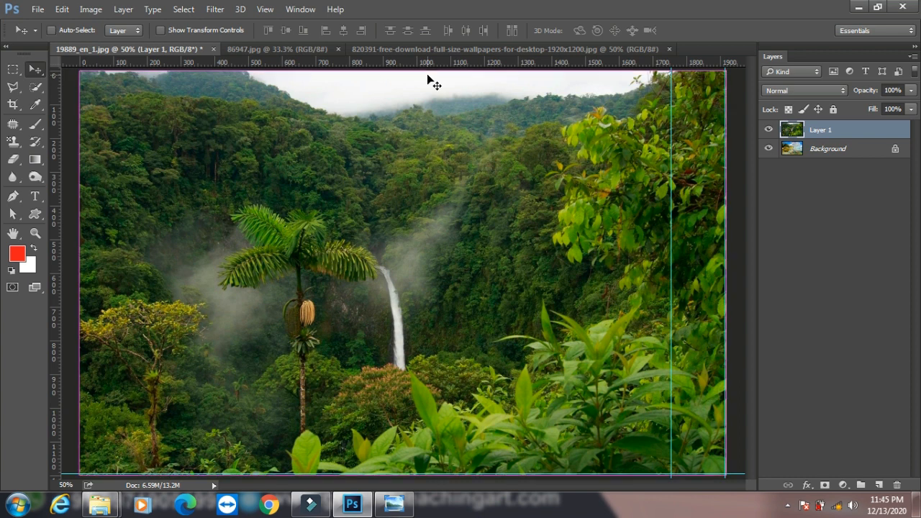
Open the two mountain landscapes DSC100660584 and DSoZ9cwX4AA3pLx together from the WALPAPER folder.
key(ctrl+o)
click(316, 216)
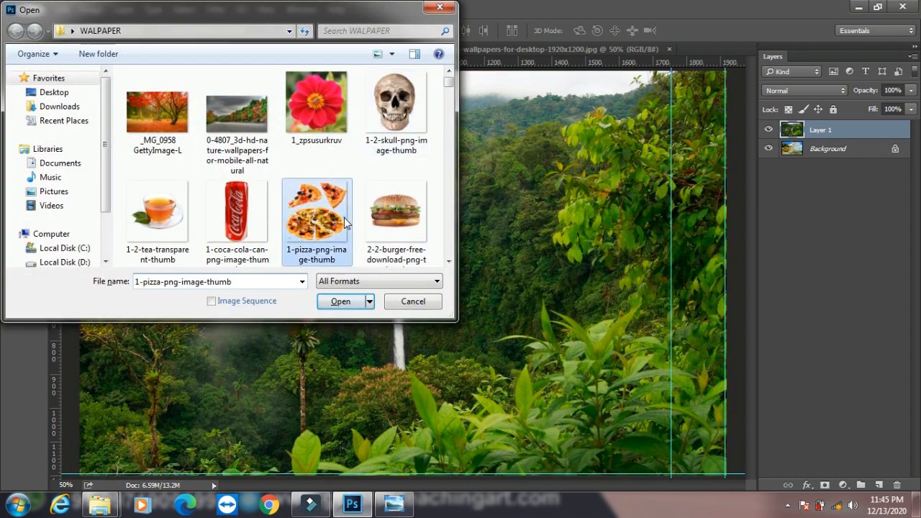
scroll(375, 189, down, 10)
scroll(375, 187, down, 10)
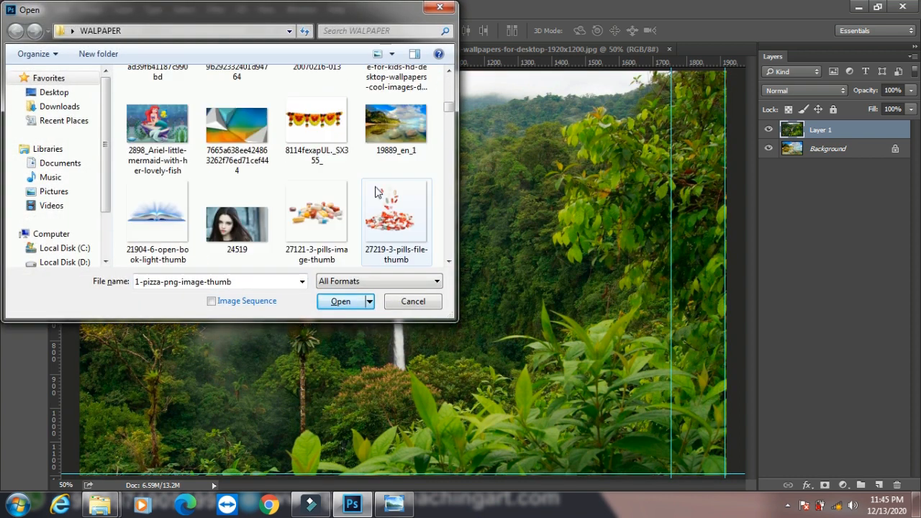
scroll(375, 188, down, 10)
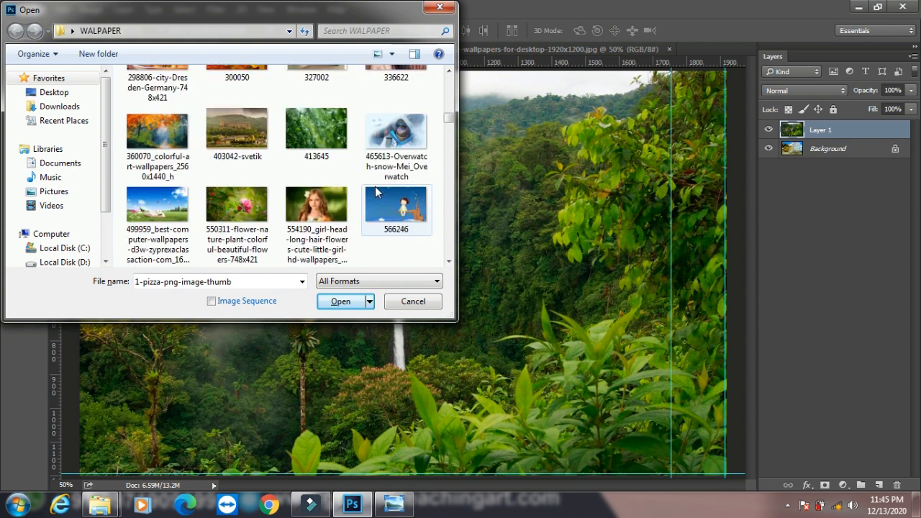
scroll(375, 187, down, 6)
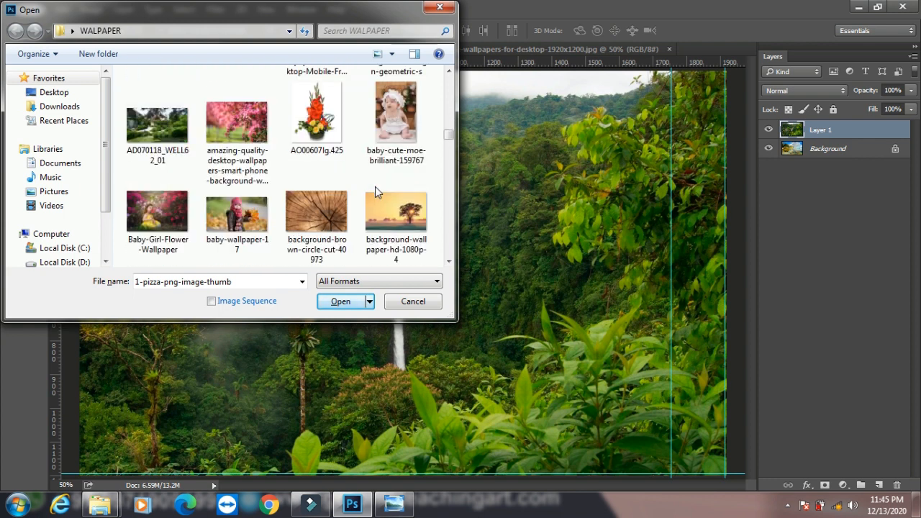
click(164, 205)
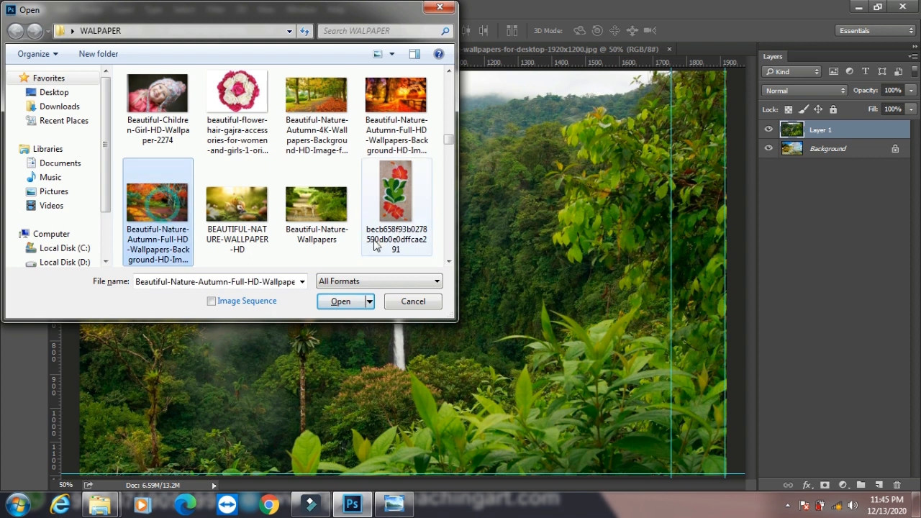
scroll(377, 240, down, 8)
scroll(377, 241, down, 8)
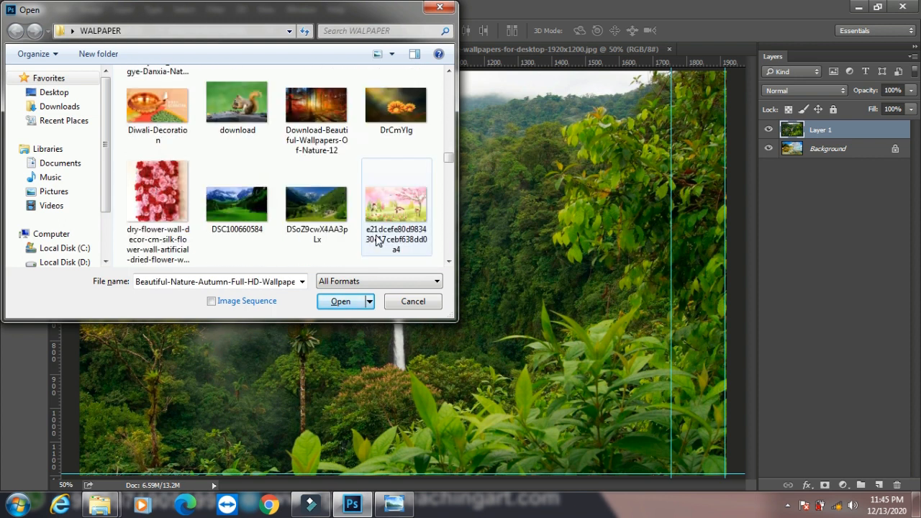
click(240, 206)
ctrl+click(306, 206)
click(340, 301)
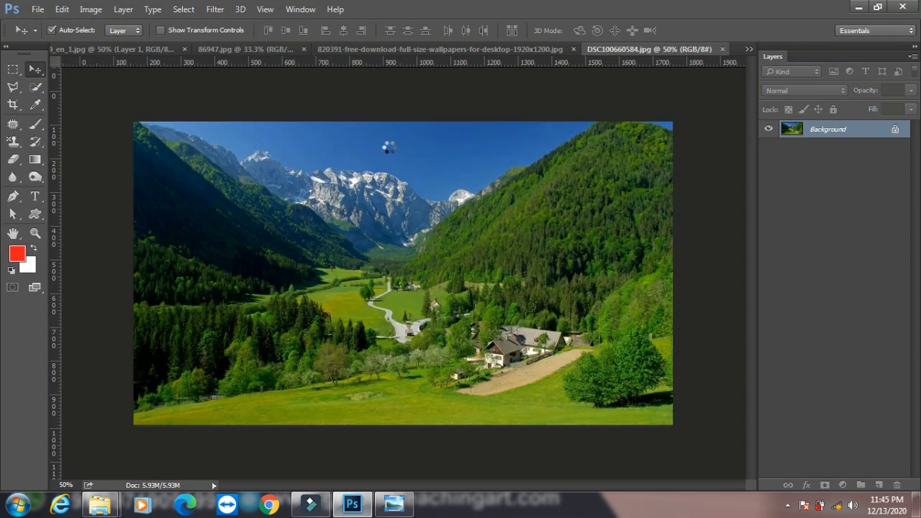
Bring the whole DSoZ9cwX4AA3pLx valley image into DSC100660584.jpg as a new layer and scale it up to cover the canvas.
key(ctrl+a)
drag(392, 159, 511, 117)
key(ctrl+t)
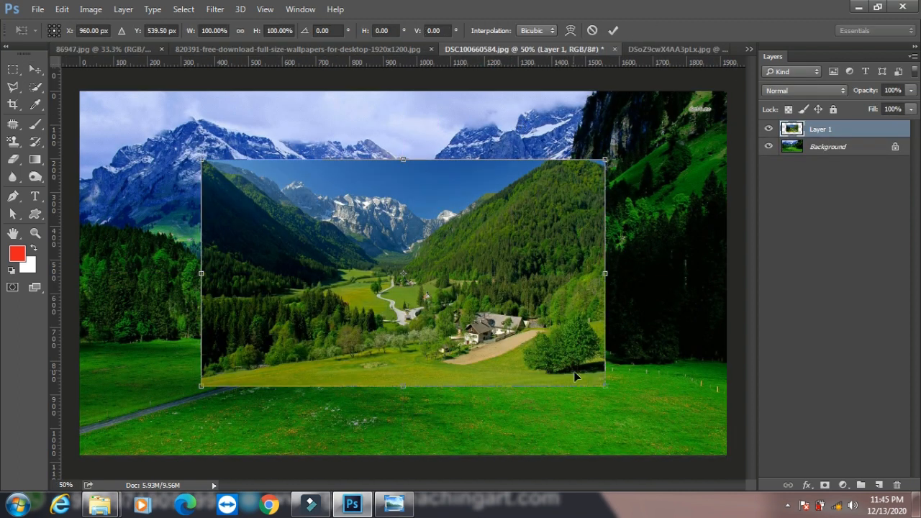
drag(604, 387, 753, 472)
key(Return)
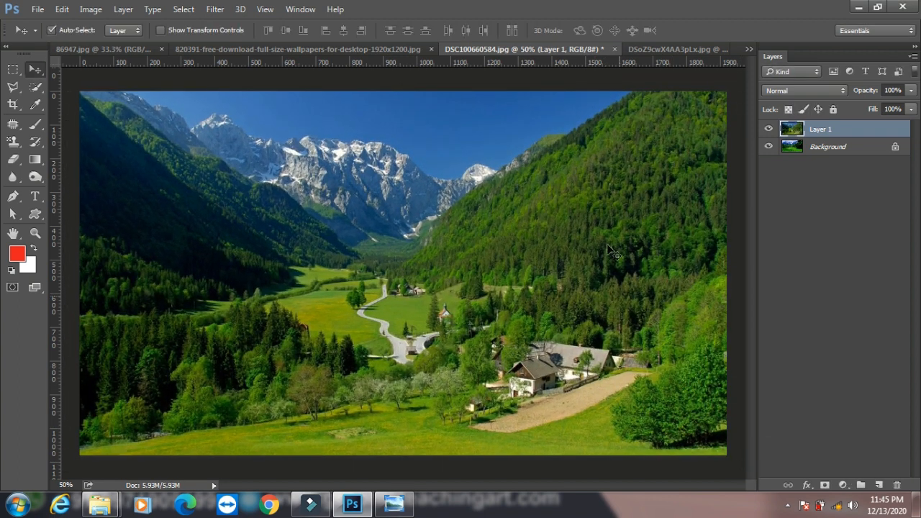
Start Apply Image on Layer 1 and set the source layer to Background.
click(91, 8)
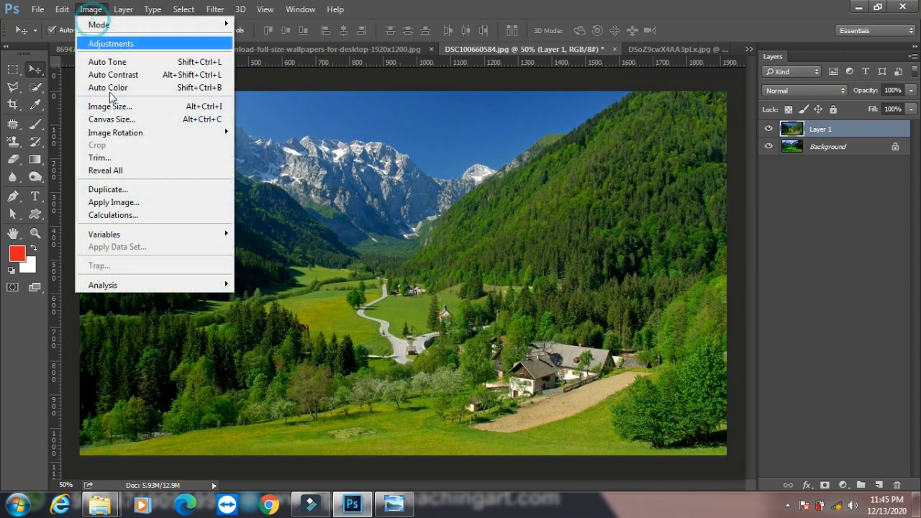
click(136, 202)
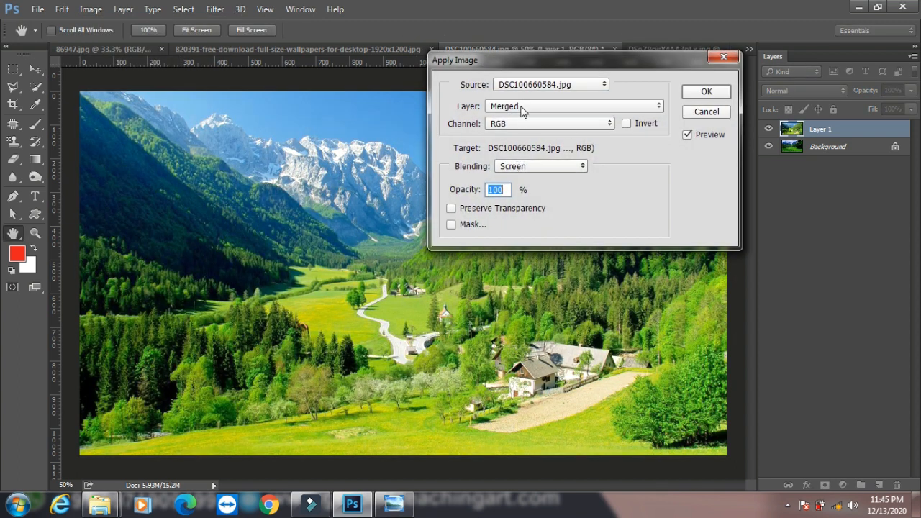
click(522, 107)
click(511, 149)
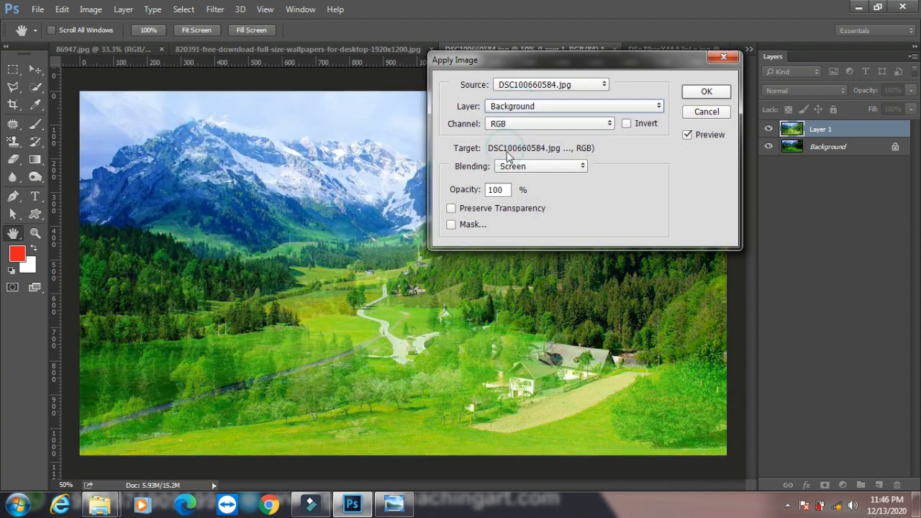
Preview blending modes such as Multiply, Lighten and Screen, and apply the image to Layer 1 with Overlay.
click(525, 168)
click(524, 165)
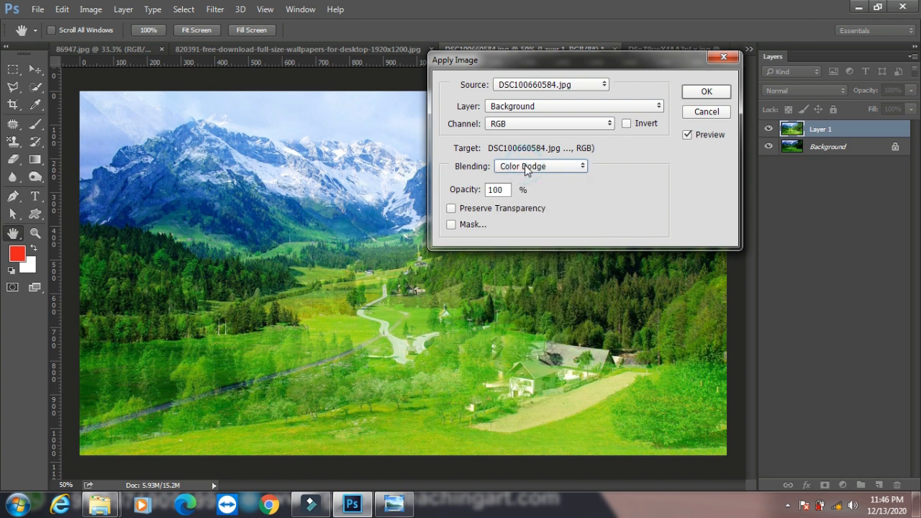
scroll(524, 165, up, 7)
scroll(526, 162, down, 3)
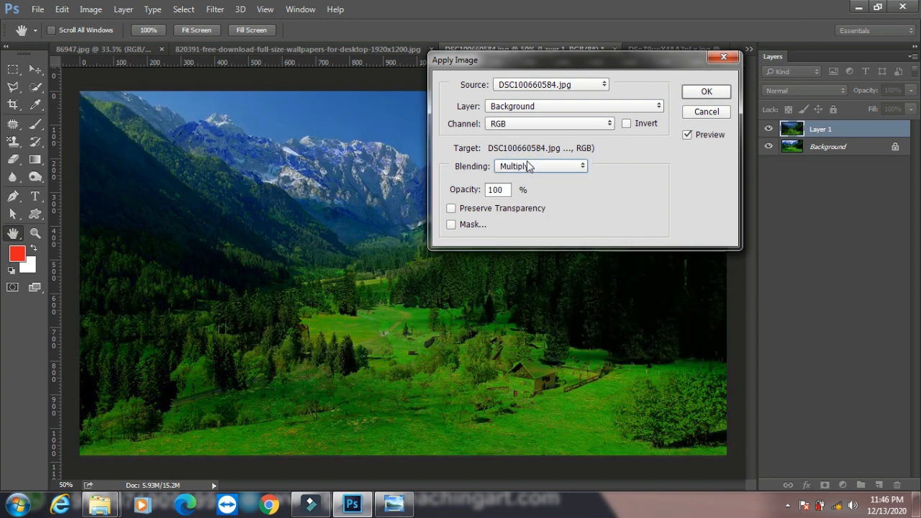
scroll(527, 166, down, 1)
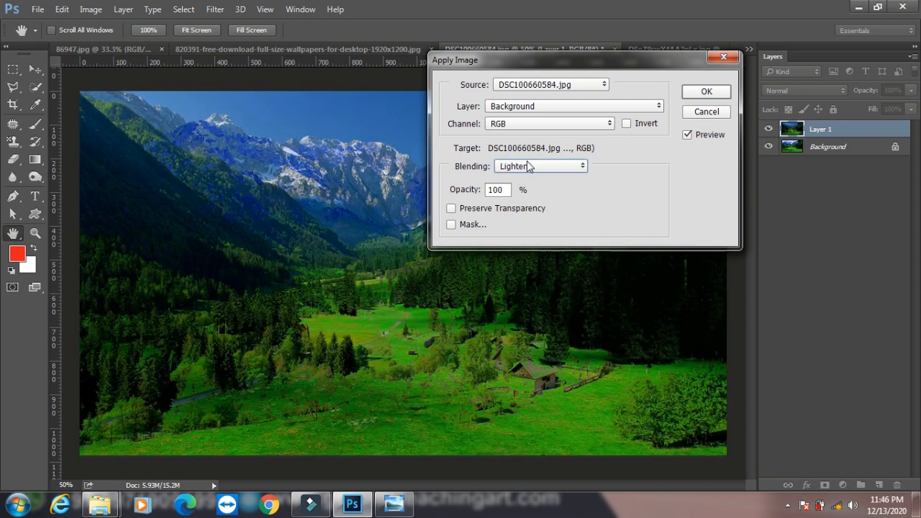
scroll(528, 166, down, 1)
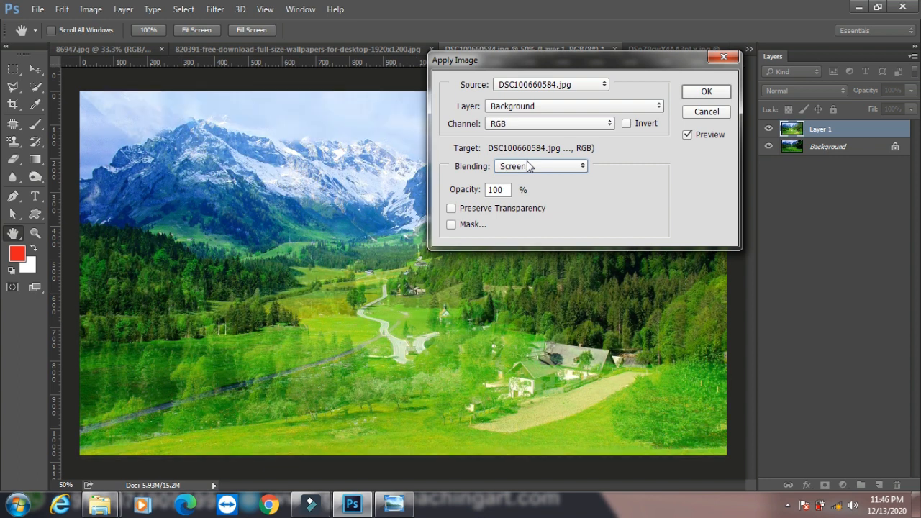
scroll(528, 165, down, 1)
scroll(528, 165, down, 3)
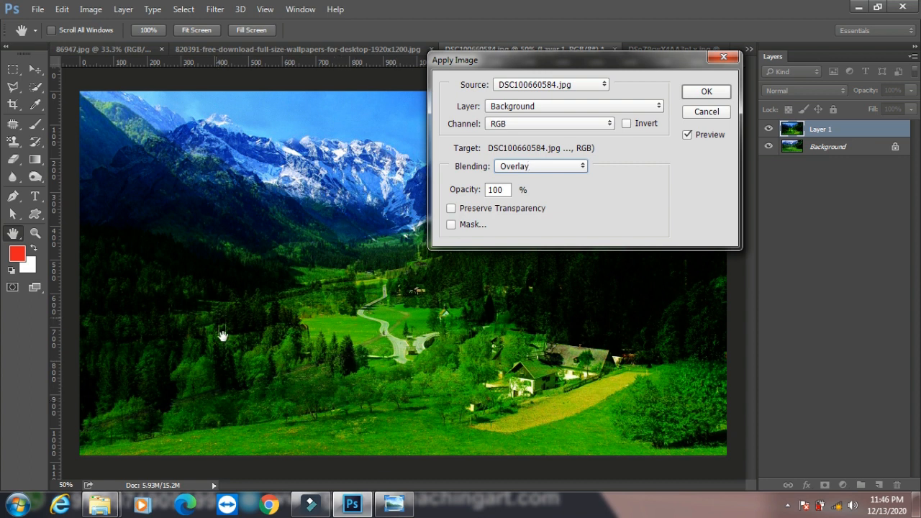
click(690, 95)
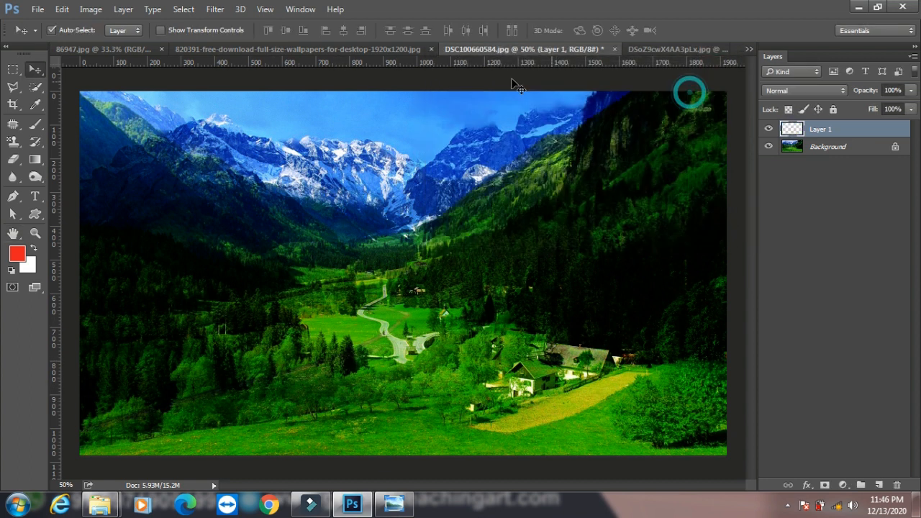
Open the list of image commands for the blended Layer 1.
click(90, 8)
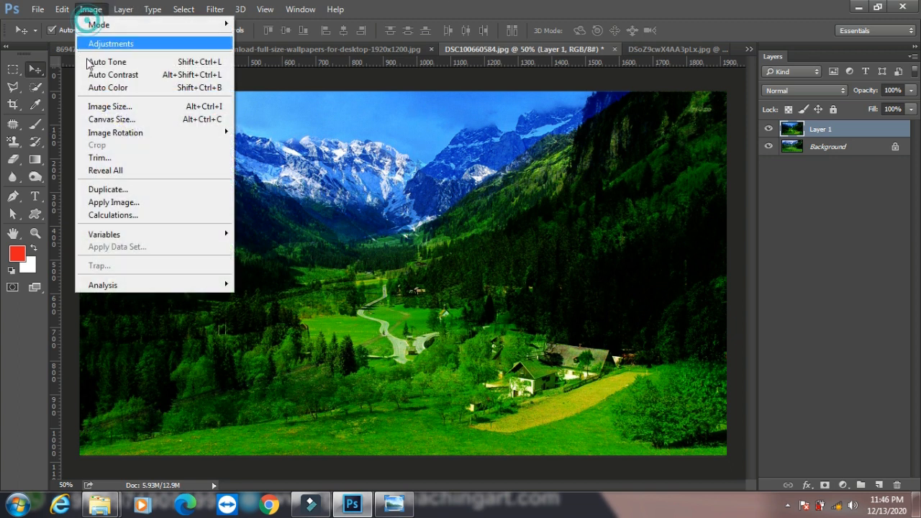